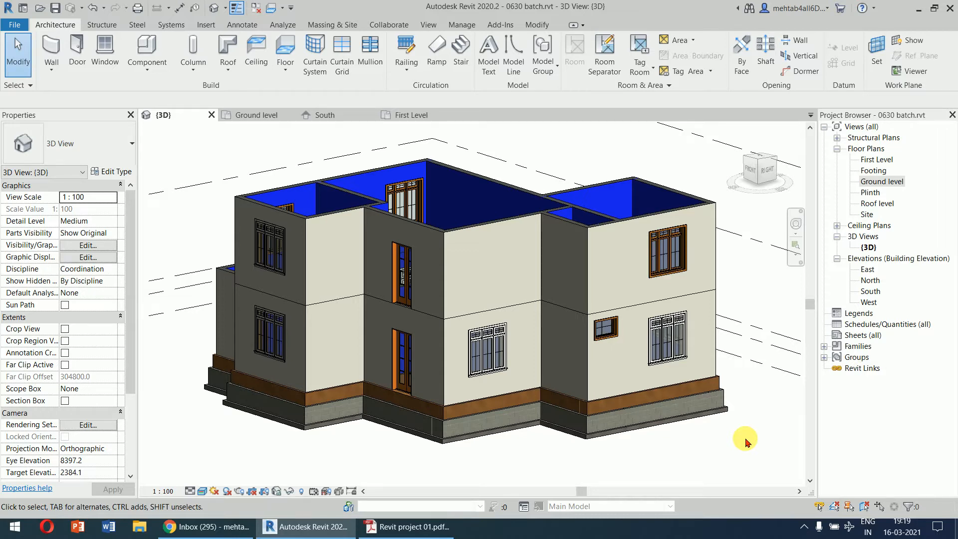
Cut a rectangular wall opening about 1095 mm wide and 1830 mm high in the windowless ground-level wall beside the recessed corner.
middle_drag(426, 432, 645, 456)
scroll(585, 381, up, 1)
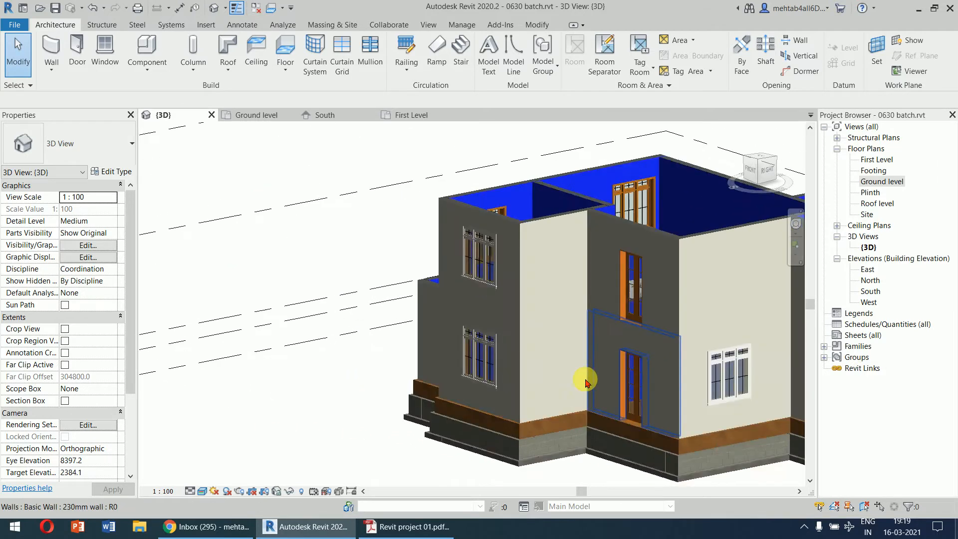
scroll(585, 381, up, 5)
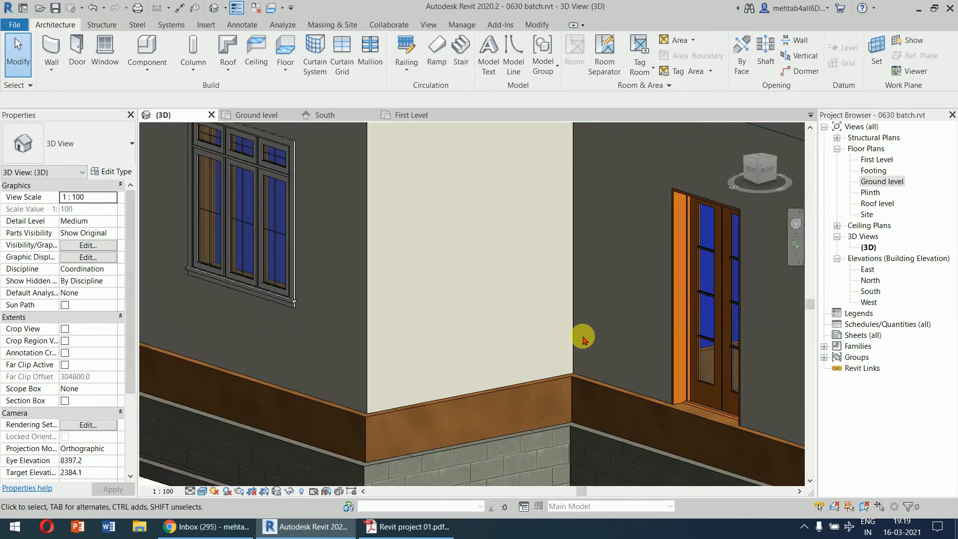
shift+middle_drag(585, 311, 535, 345)
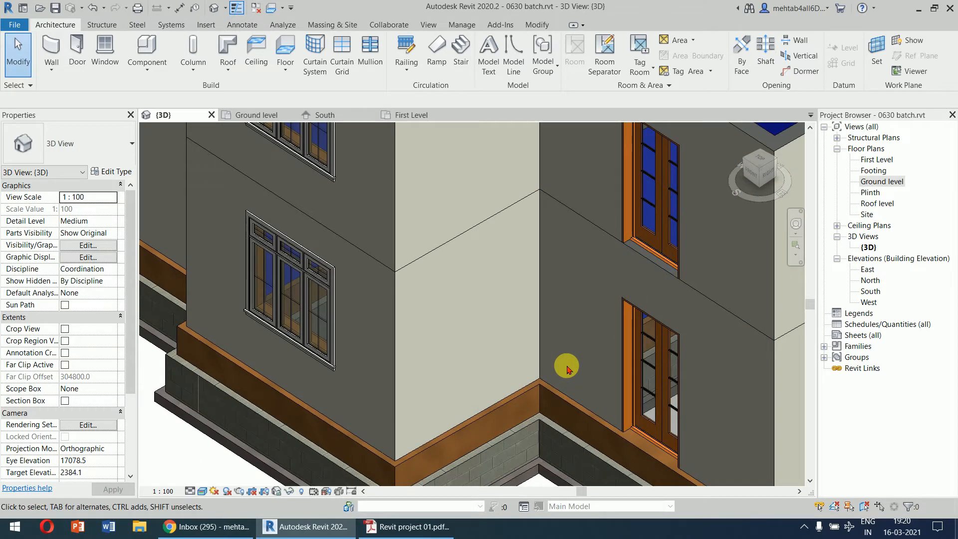
click(467, 237)
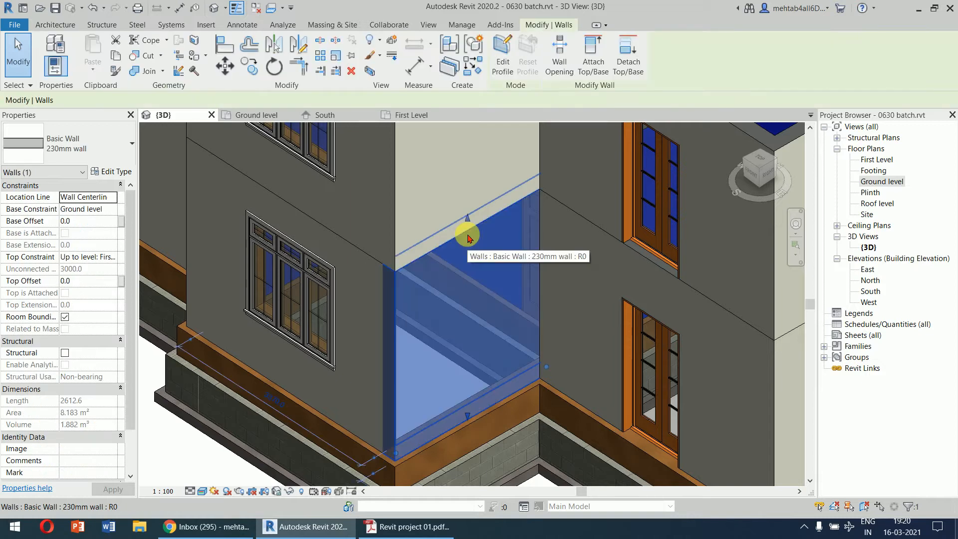
middle_drag(538, 444, 523, 411)
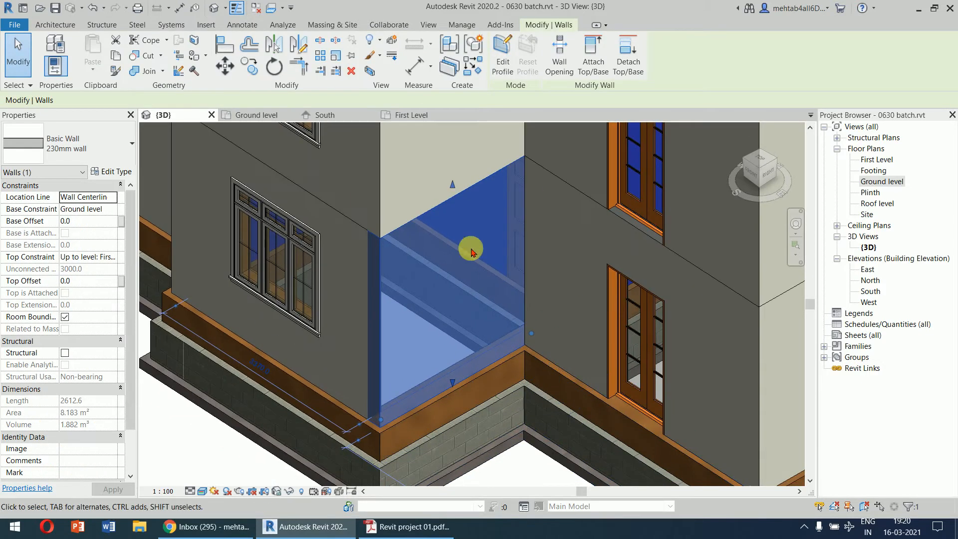
click(529, 466)
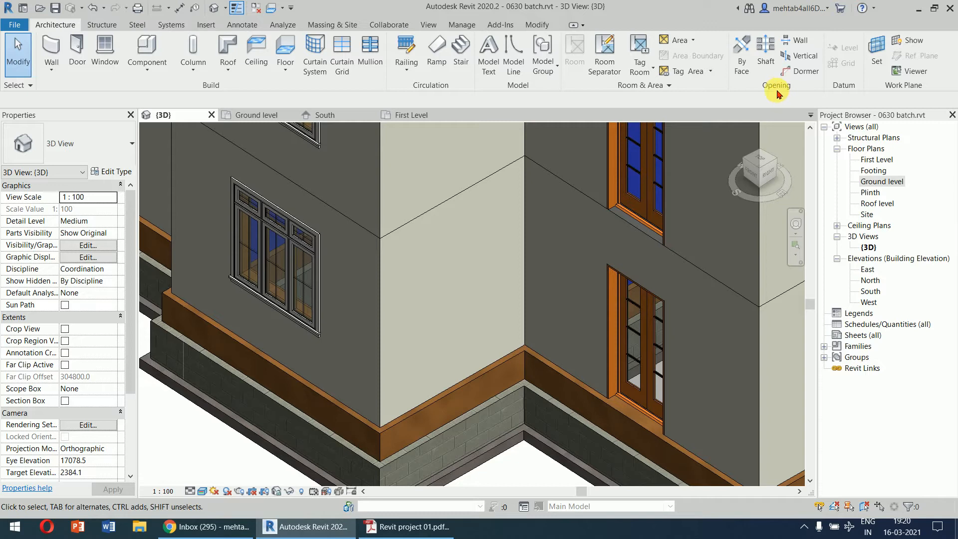
click(796, 42)
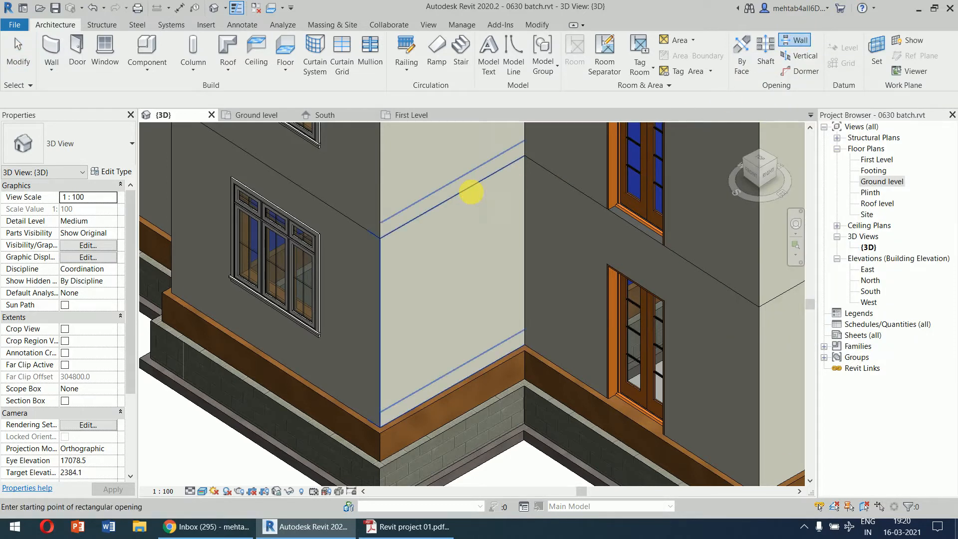
click(466, 189)
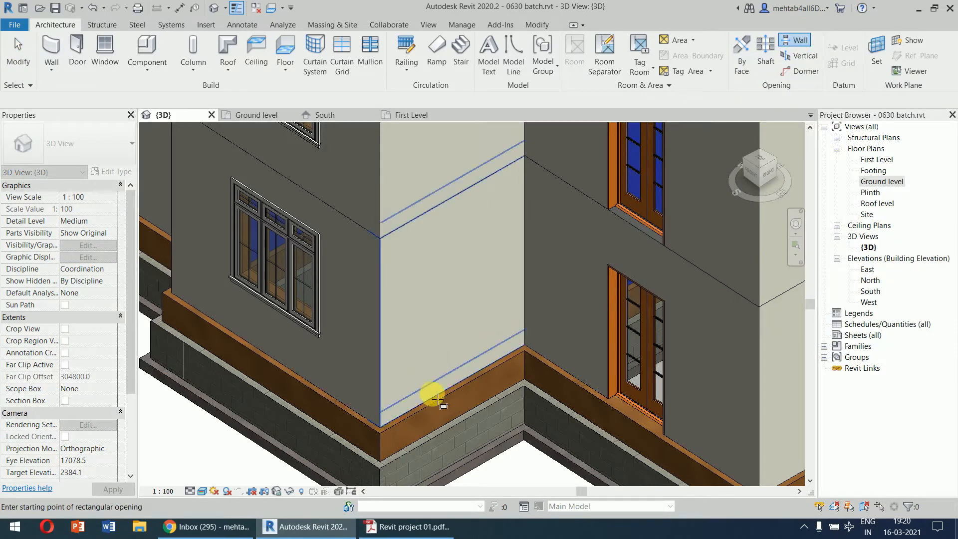
click(434, 393)
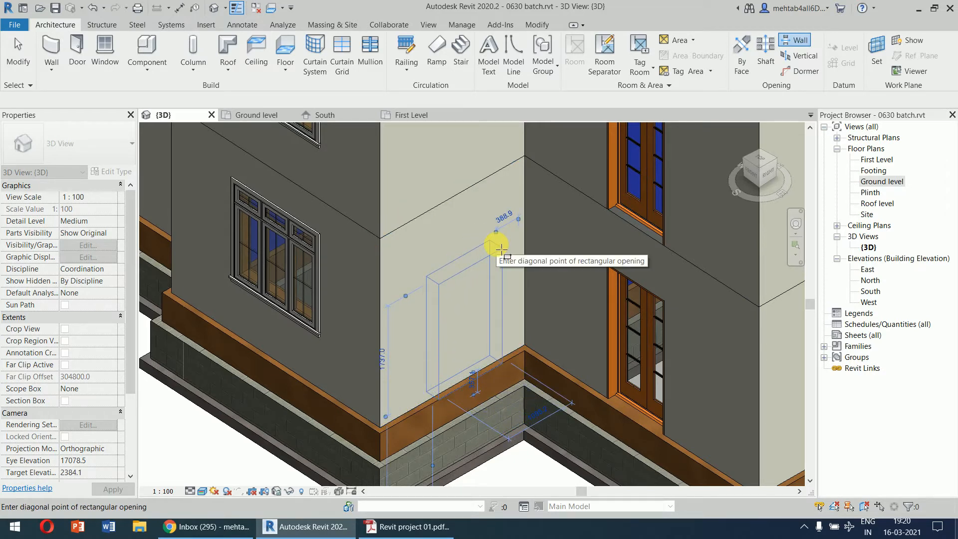
click(495, 241)
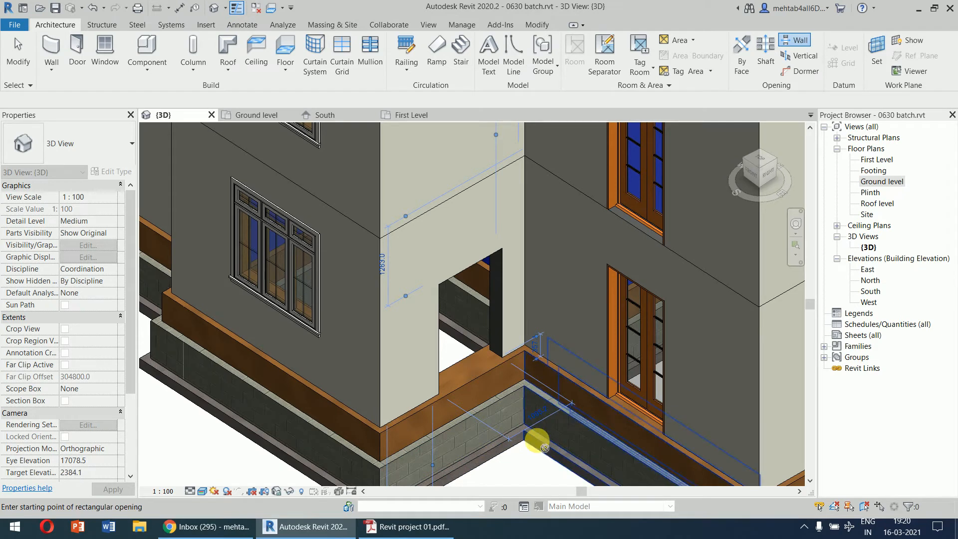
key(Escape)
Set the new wall opening's base offset to 0.
click(491, 329)
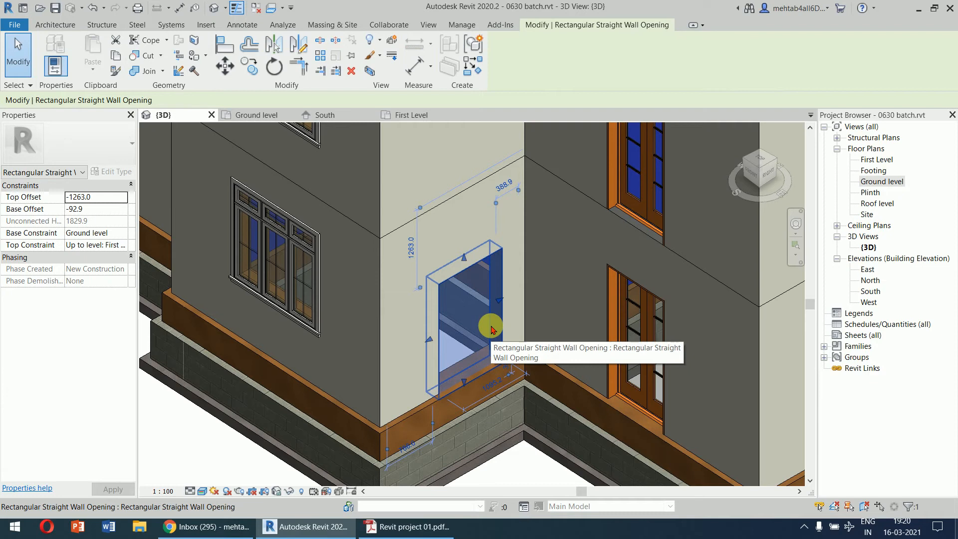
click(95, 198)
double_click(108, 202)
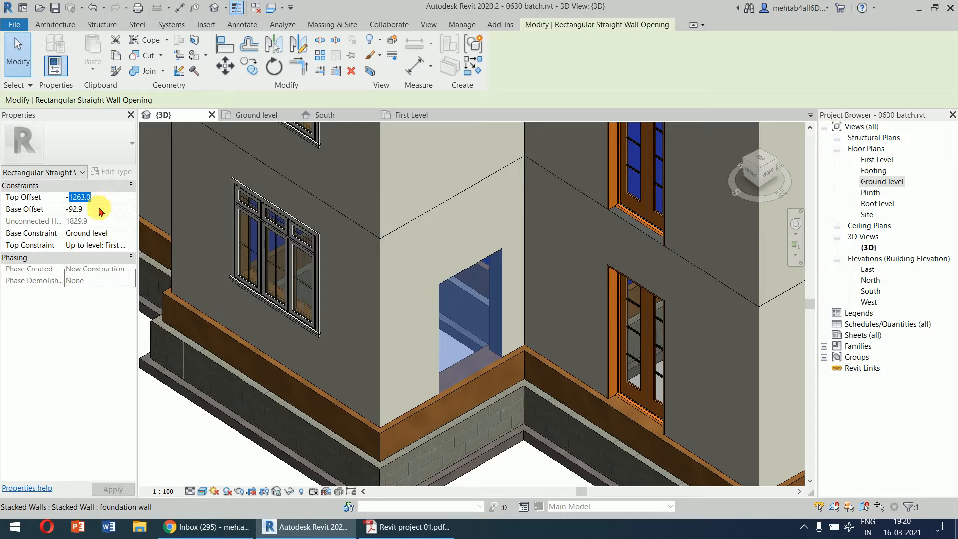
click(106, 211)
text(0)
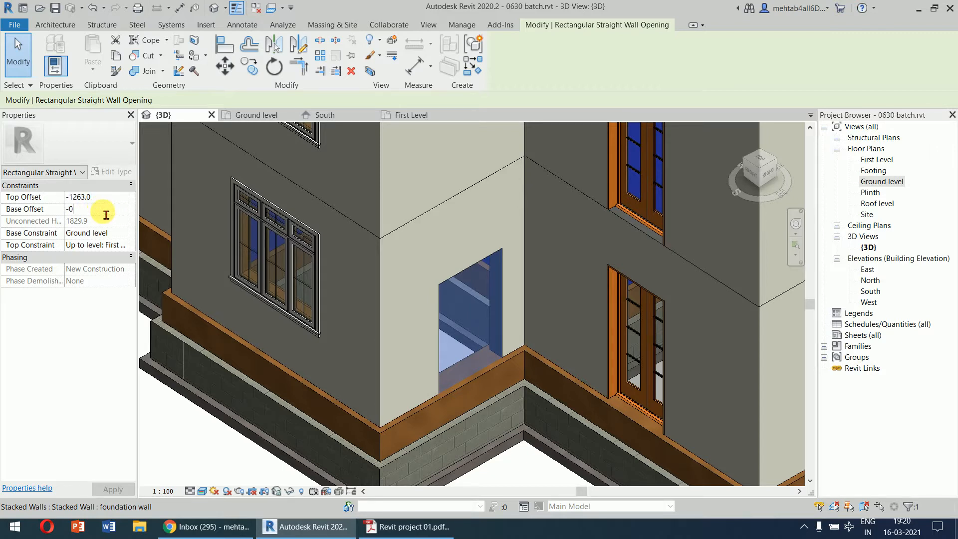
key(Return)
Set the wall opening's top offset to 2100 mm and apply it.
click(106, 200)
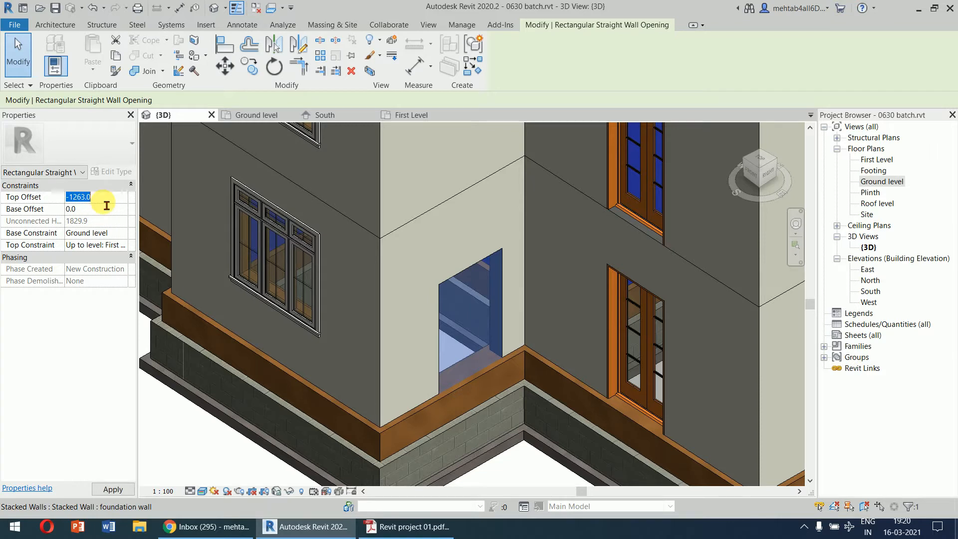
text(2100)
click(122, 487)
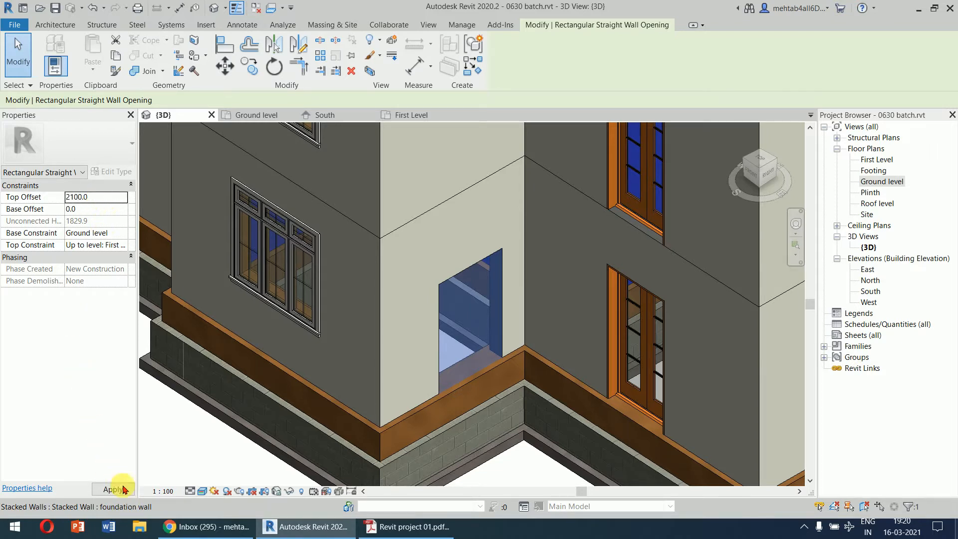
scroll(499, 400, down, 4)
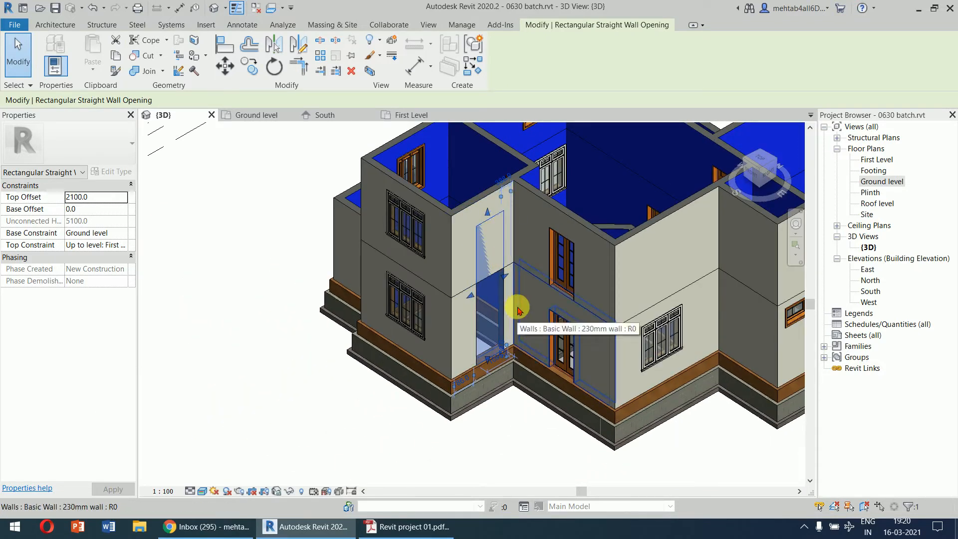
scroll(495, 324, up, 1)
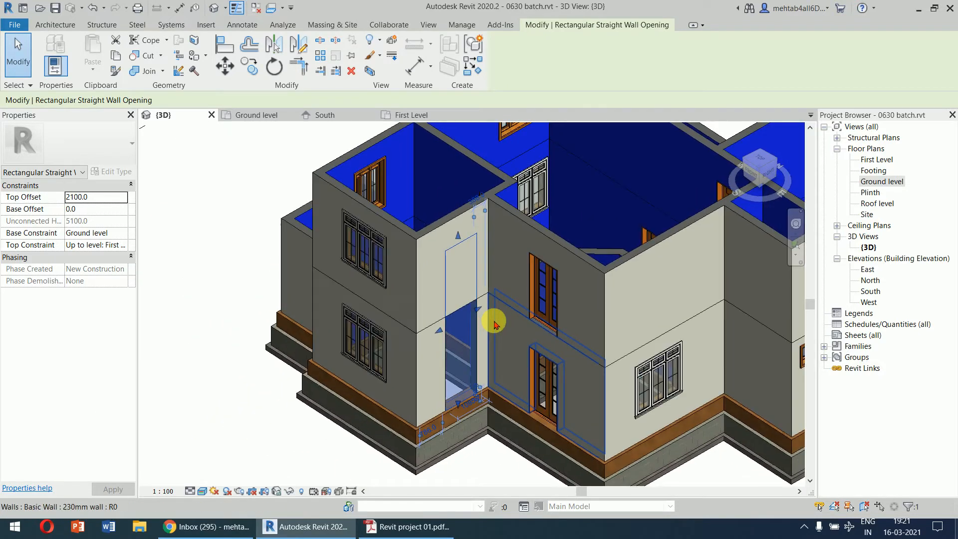
Set the wall opening's top offset to -900 mm and apply it.
click(113, 202)
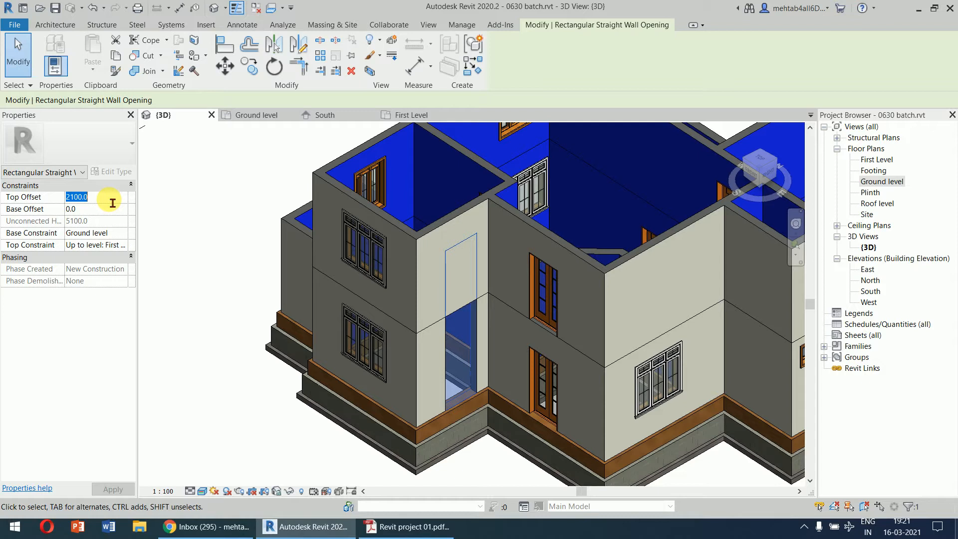
text(-900)
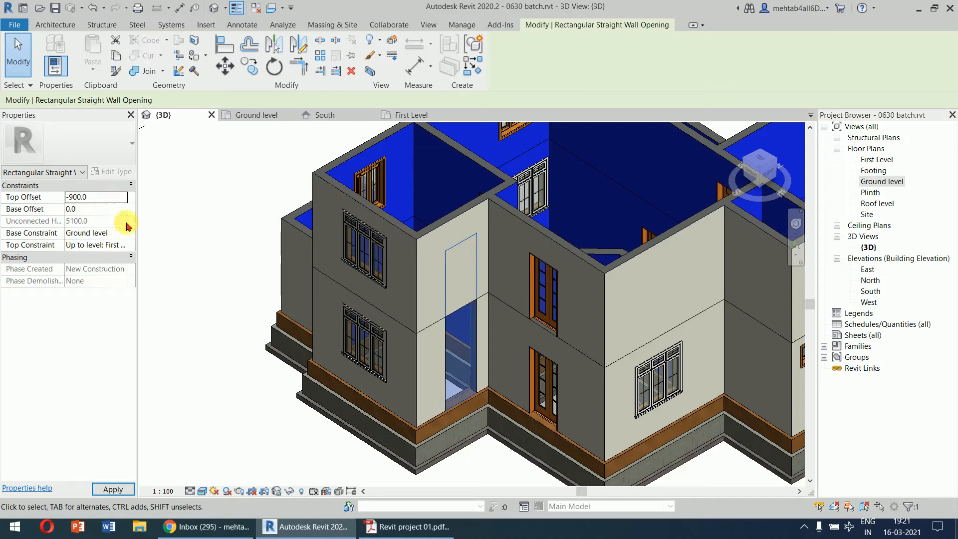
click(108, 489)
Set the wall opening's width to 1200 mm through its temporary dimension.
scroll(471, 381, up, 3)
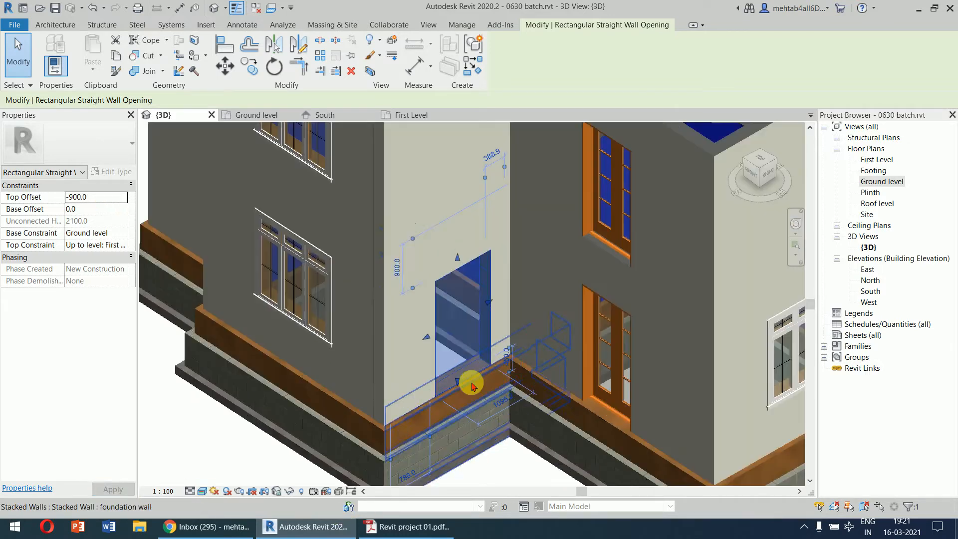
scroll(456, 224, up, 1)
click(397, 268)
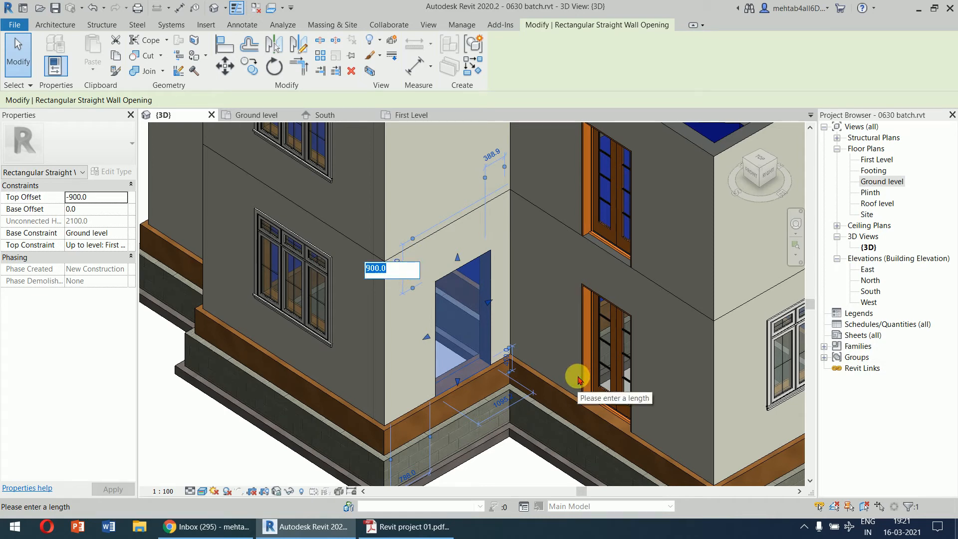
click(504, 400)
click(501, 401)
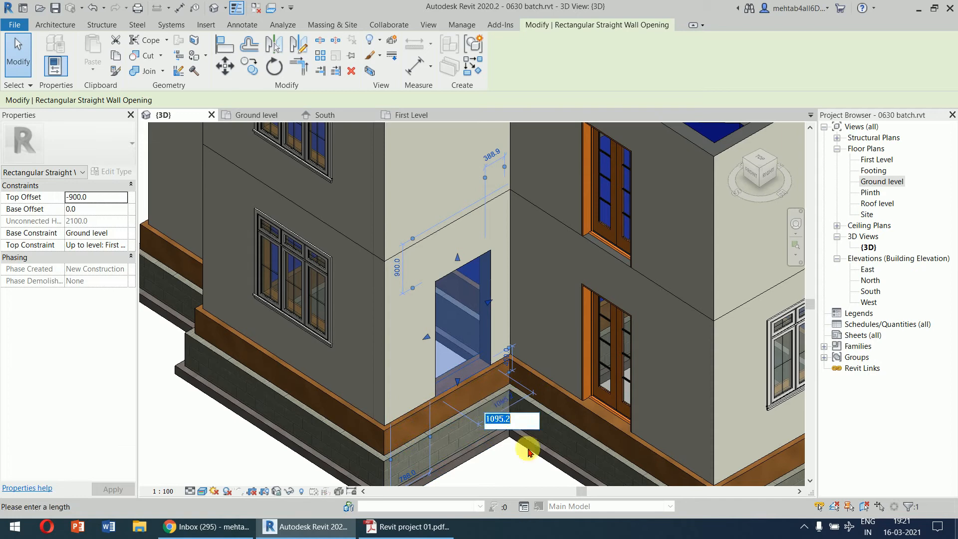
text(120)
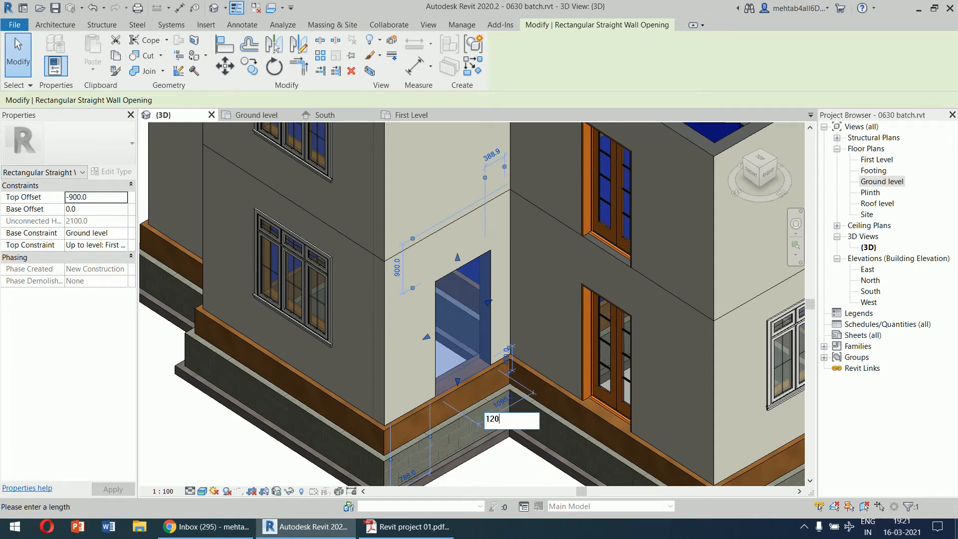
text(0)
key(Return)
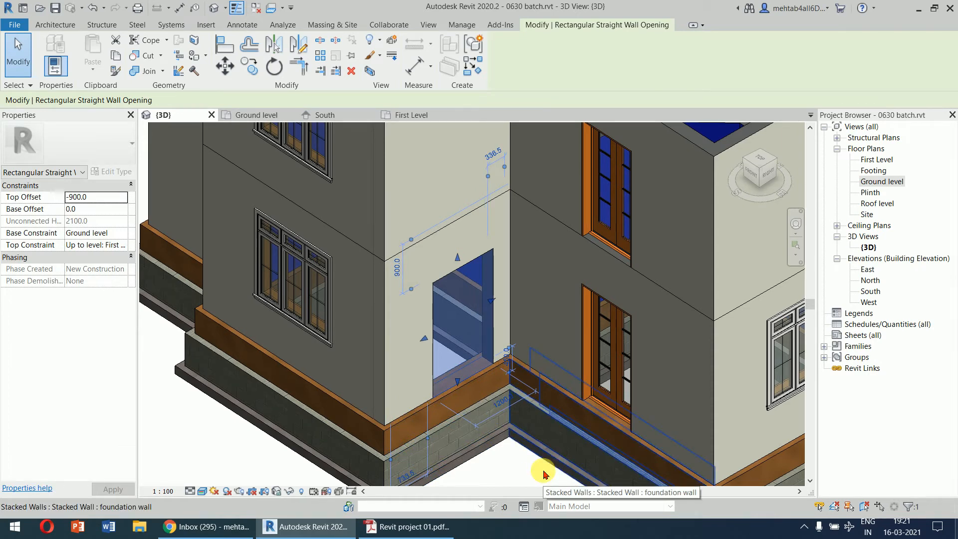
Nudge the opening along the wall away from the inside corner and set its distance from that corner to 535 mm.
scroll(549, 452, down, 2)
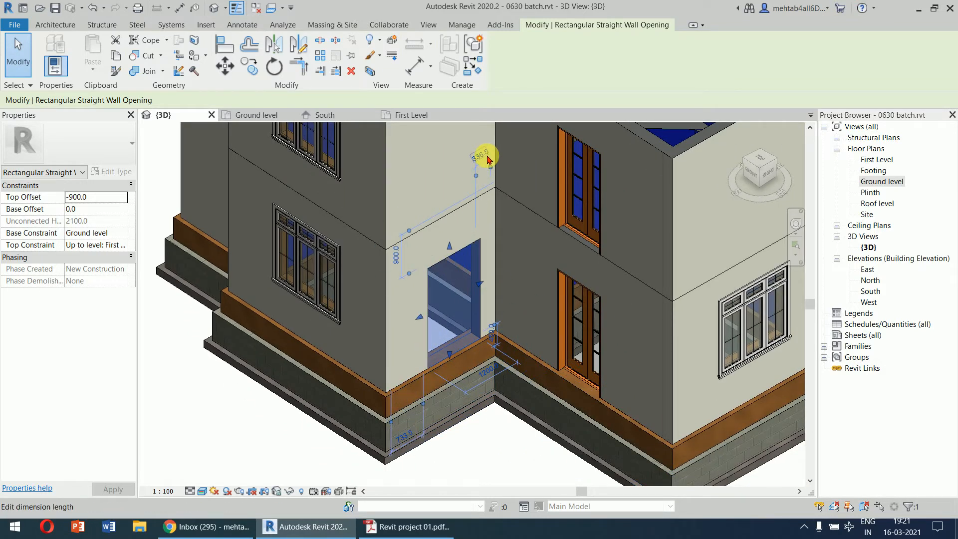
key(Left)
key(Left)
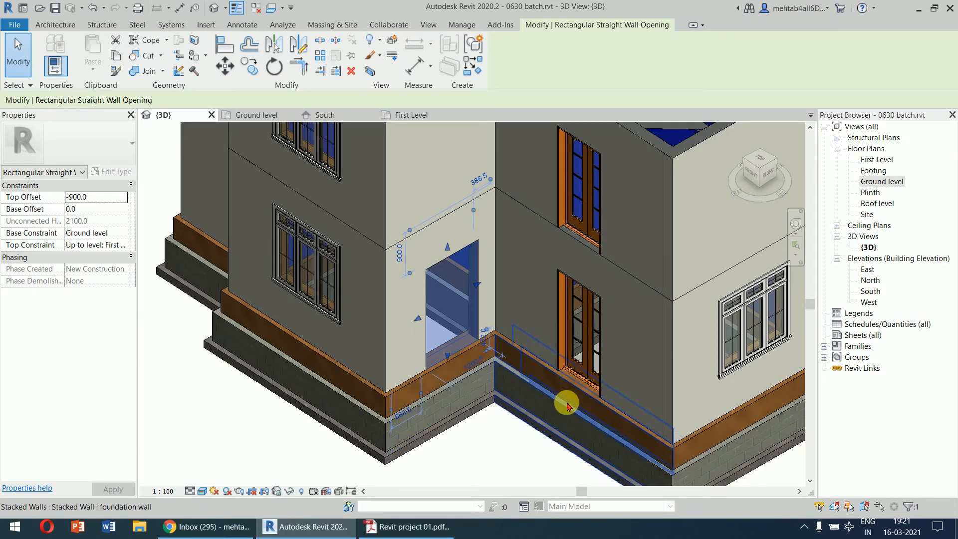
key(Left)
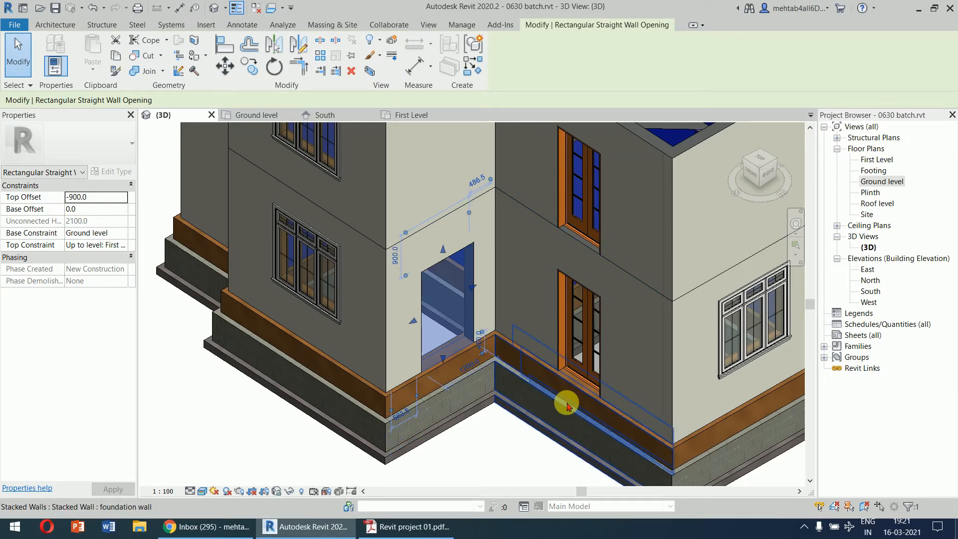
key(Left)
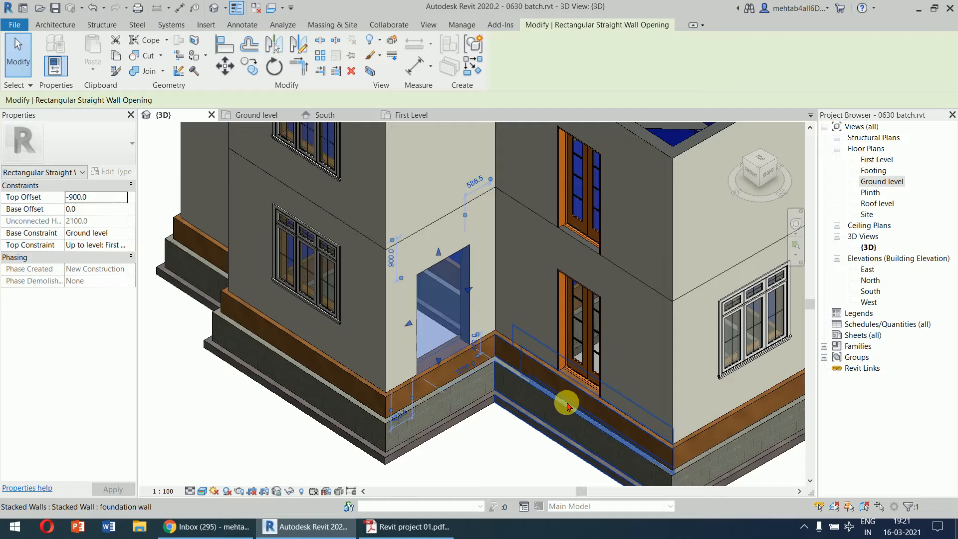
key(Right)
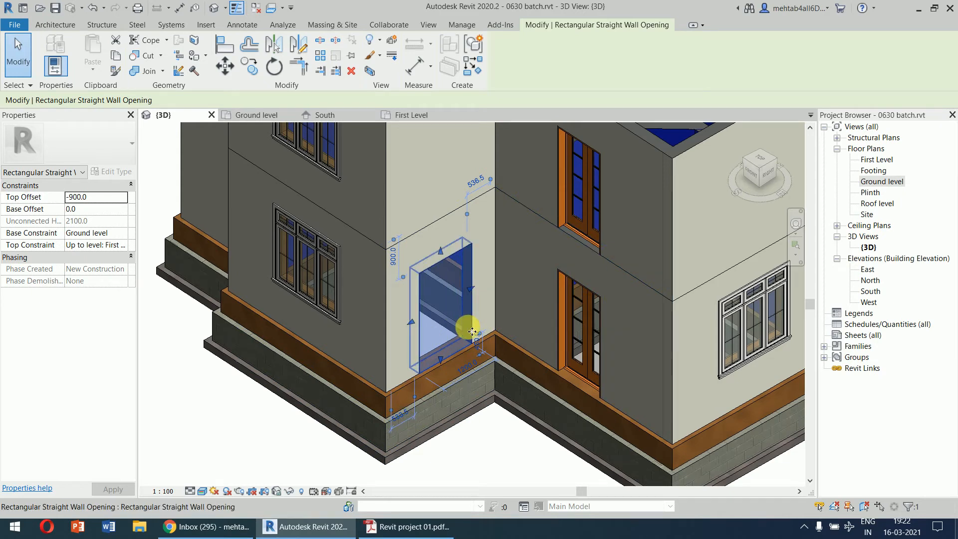
click(485, 183)
text(535)
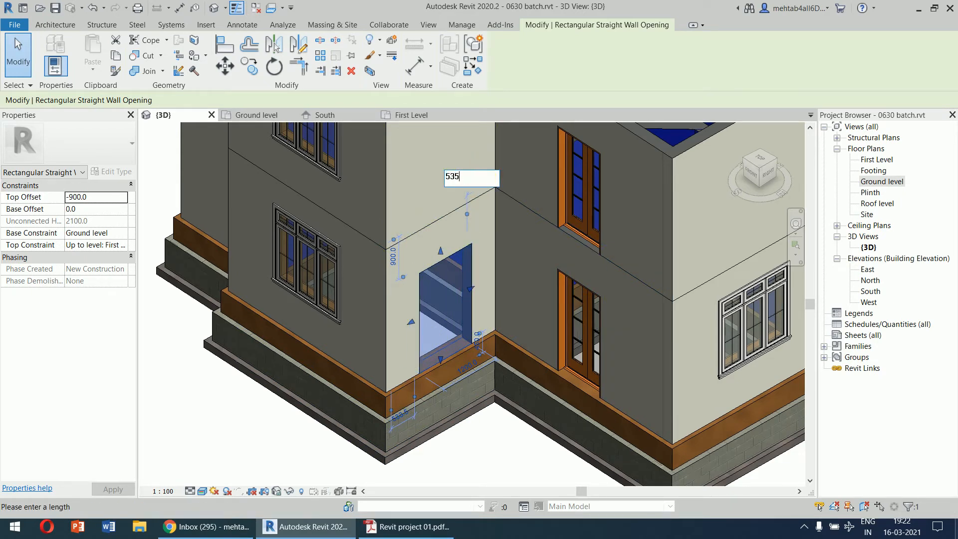
key(Return)
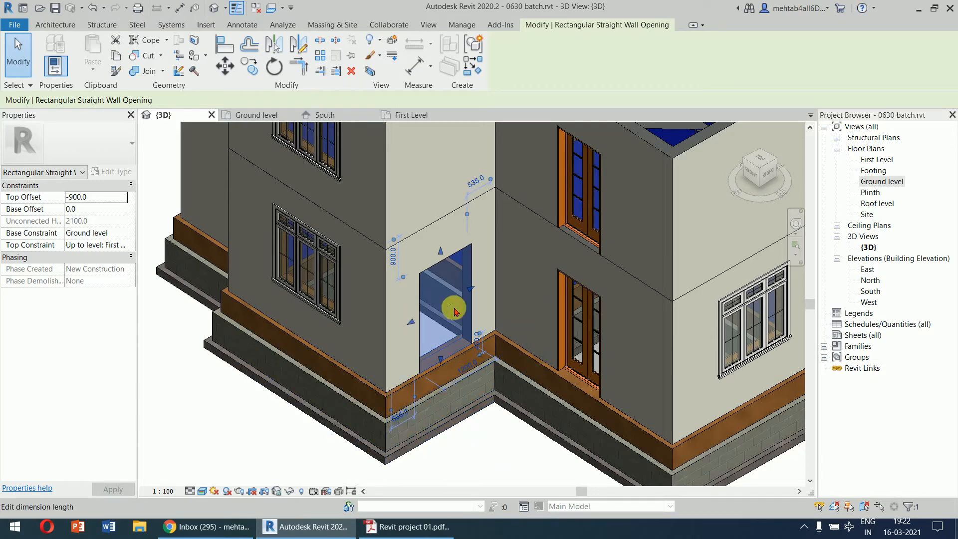
click(506, 462)
Cut a rectangular opening about 1059 mm wide and 1909 mm high into the blank first-level wall above the ground-floor window.
shift+middle_drag(505, 468, 527, 472)
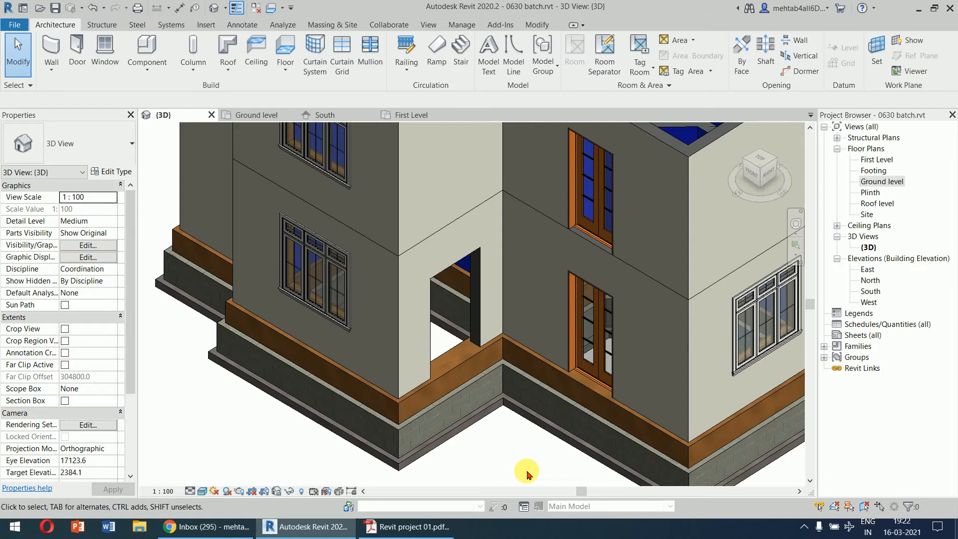
shift+middle_drag(529, 473, 403, 233)
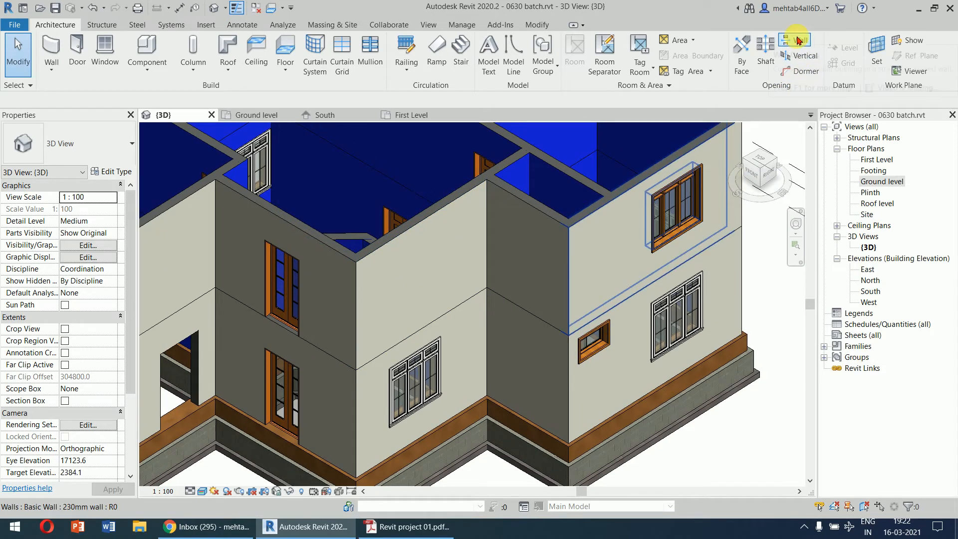
click(454, 202)
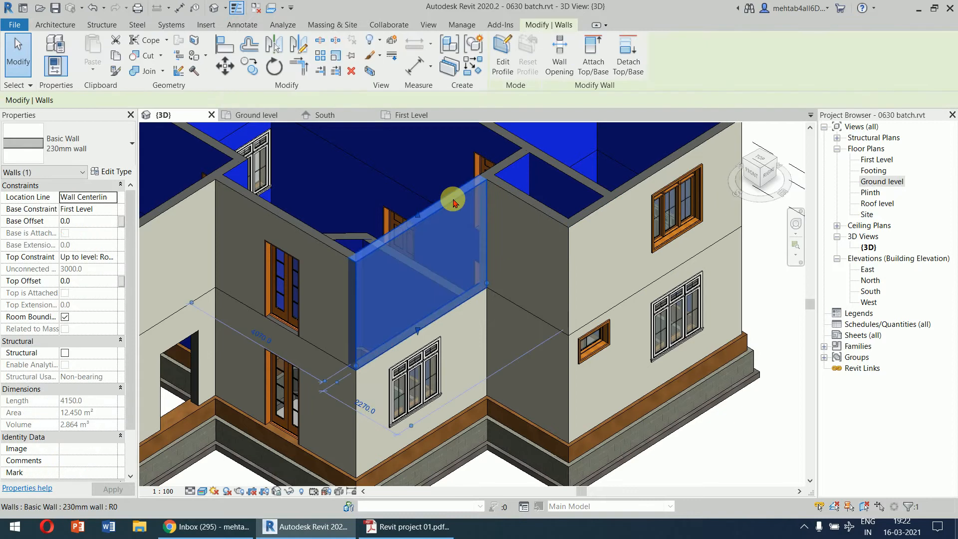
click(560, 55)
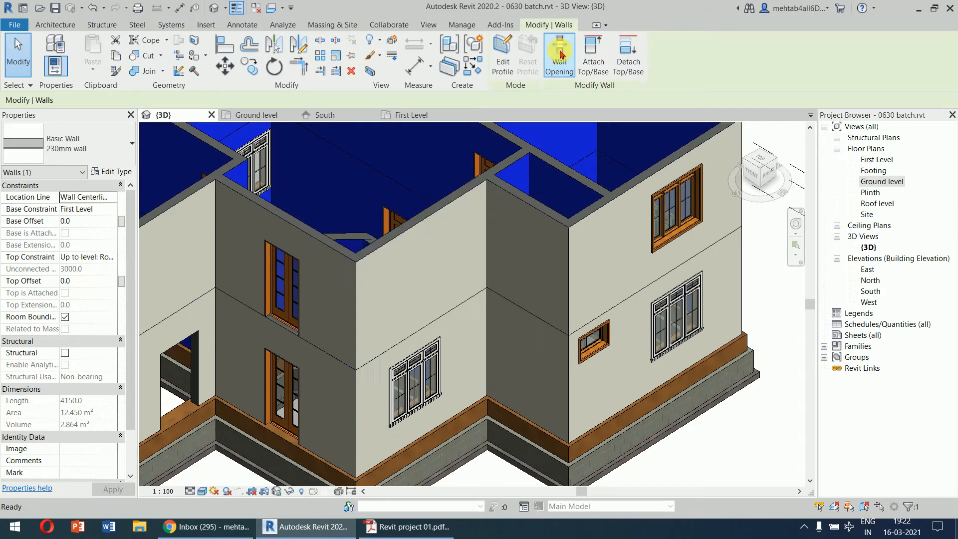
click(412, 323)
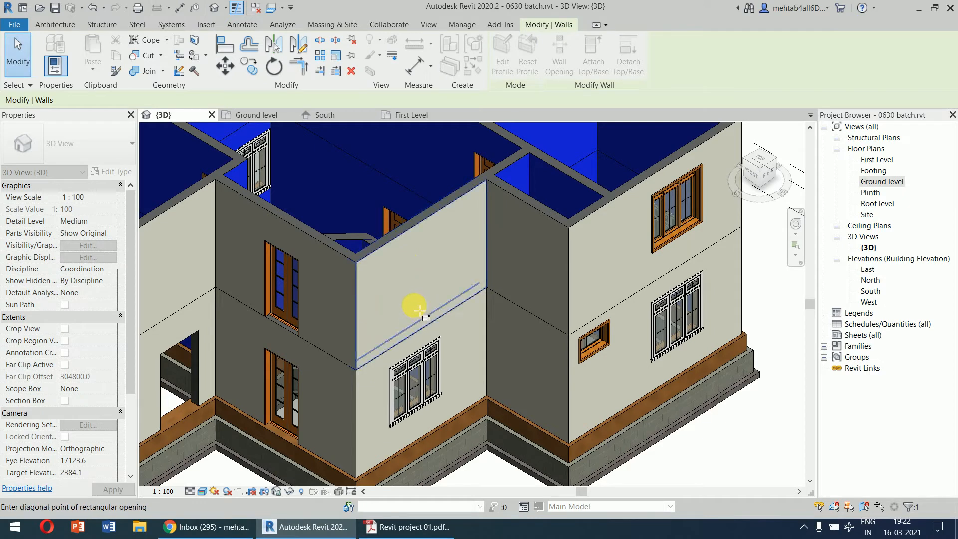
click(450, 241)
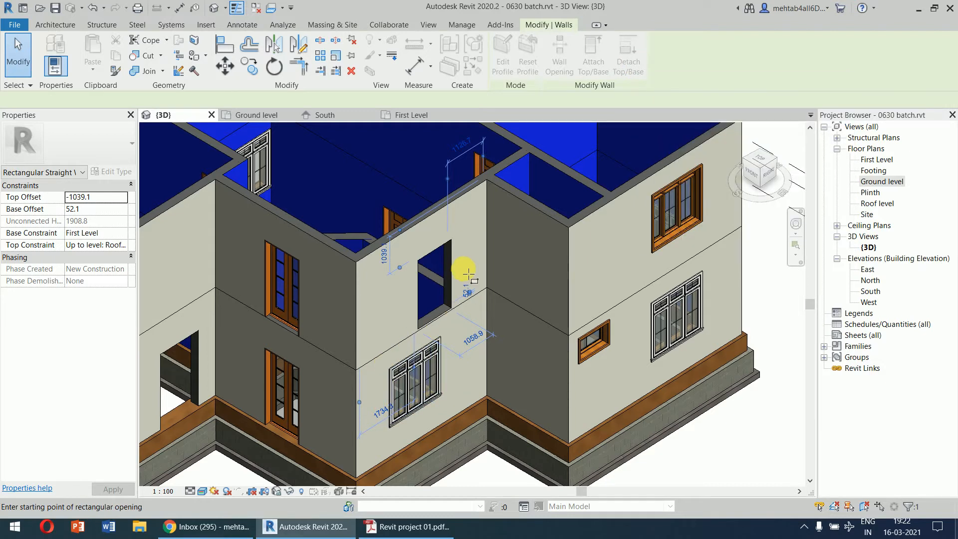
scroll(454, 317, up, 3)
scroll(453, 317, up, 3)
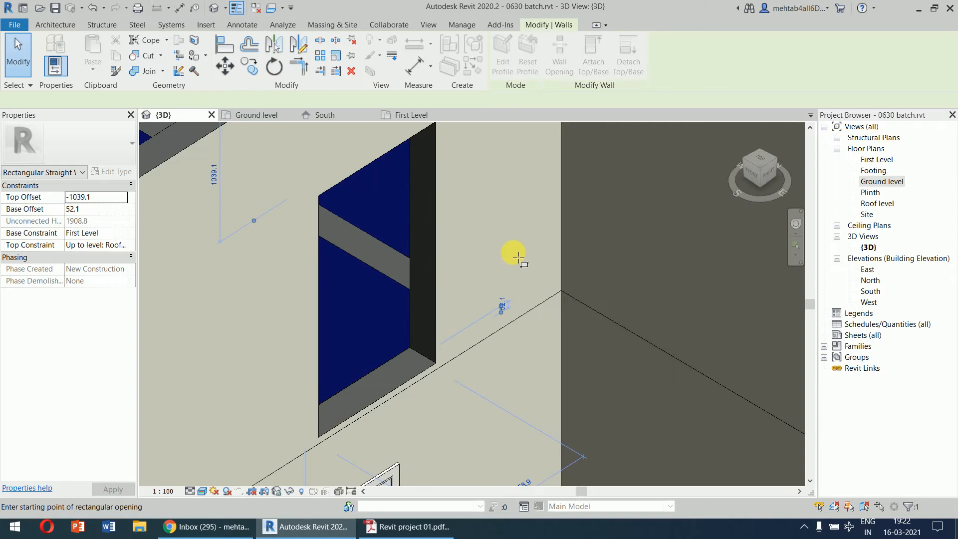
key(Escape)
key(Escape)
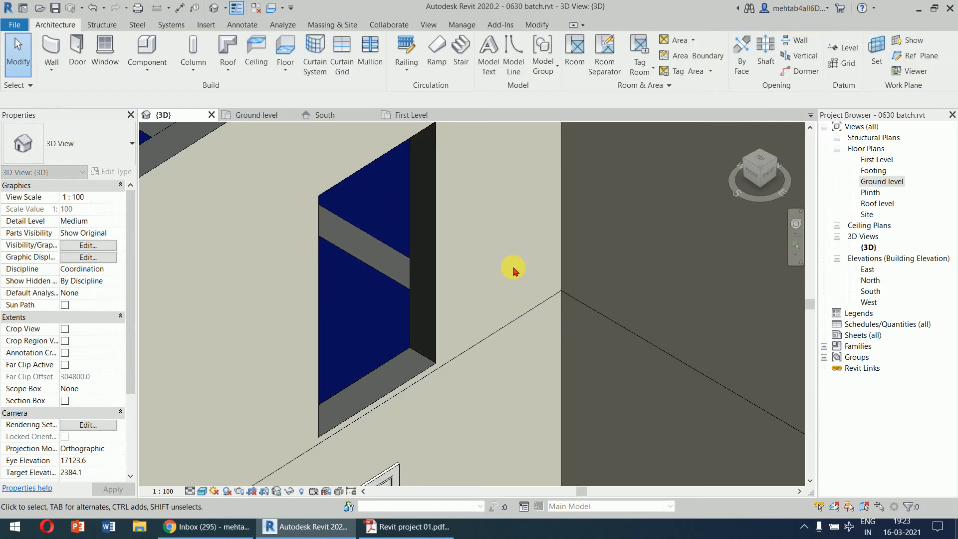
Set the first-level wall opening's base offset to 0 so its sill sits on the level line.
scroll(381, 413, up, 2)
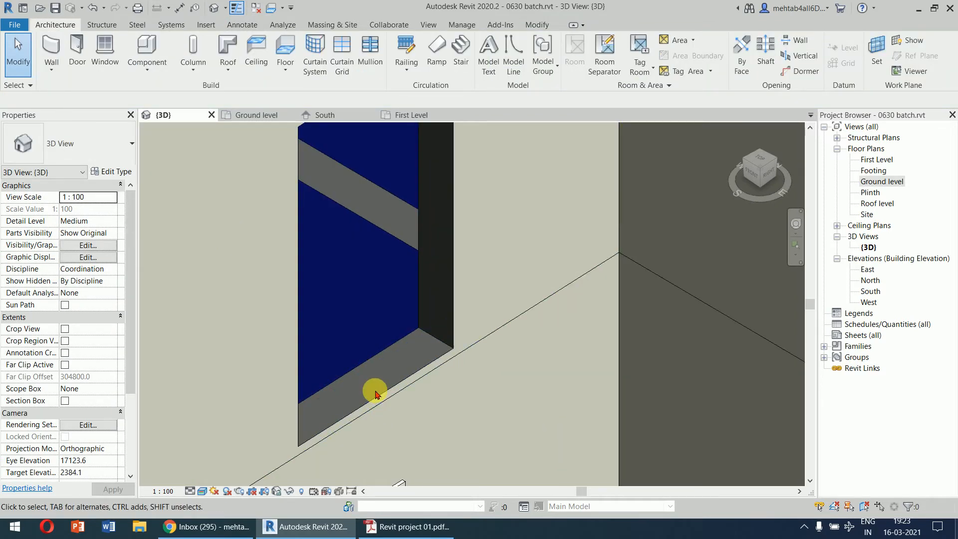
click(419, 317)
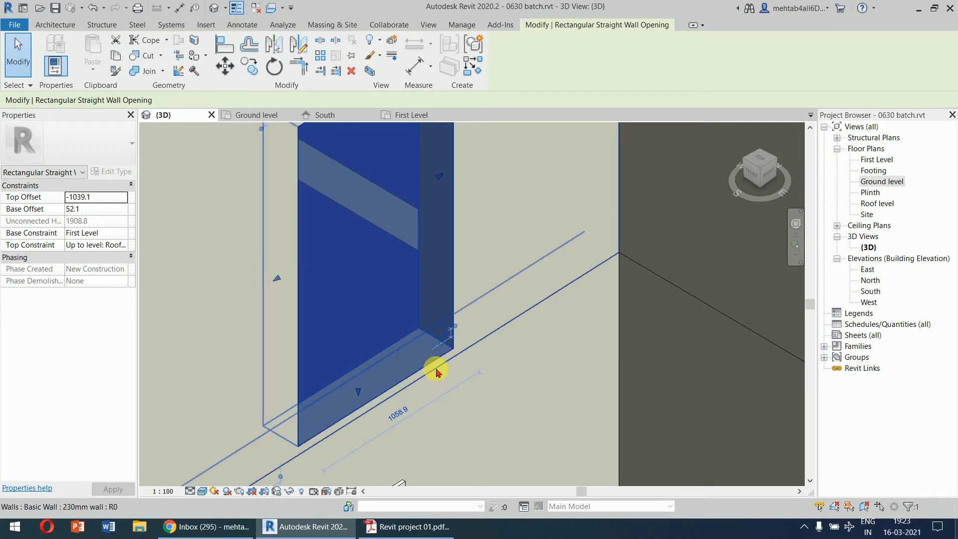
click(95, 209)
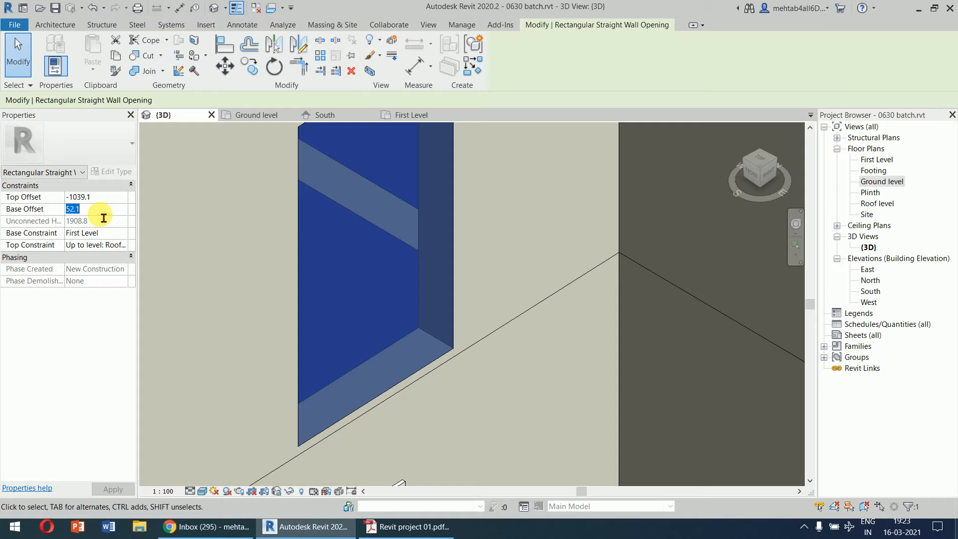
text(0.0)
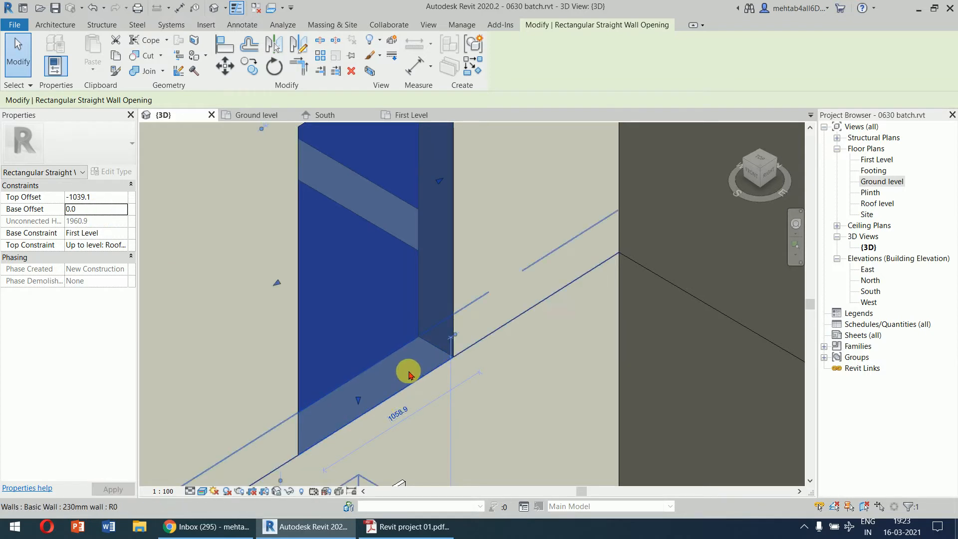
Set the first-level wall opening's top offset to -1000 mm.
scroll(408, 375, down, 4)
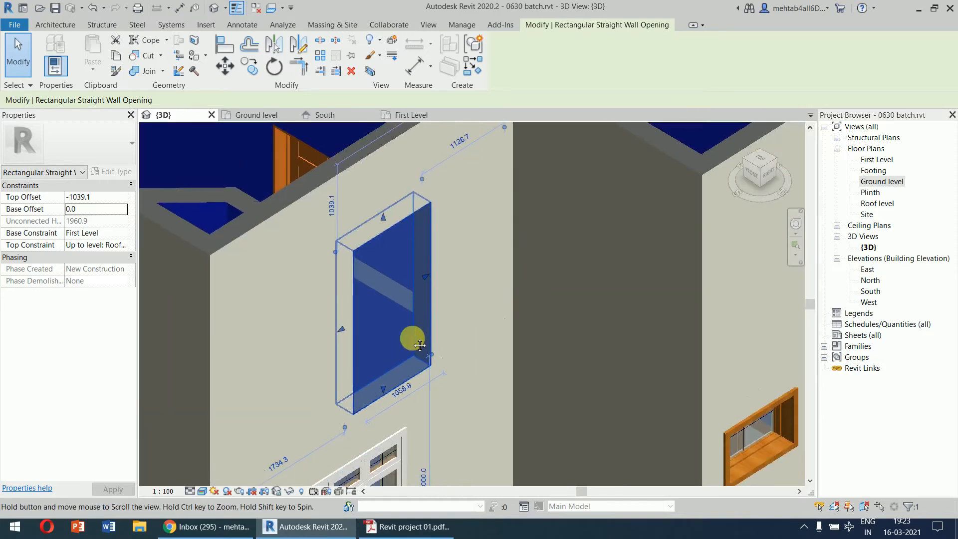
scroll(391, 203, up, 3)
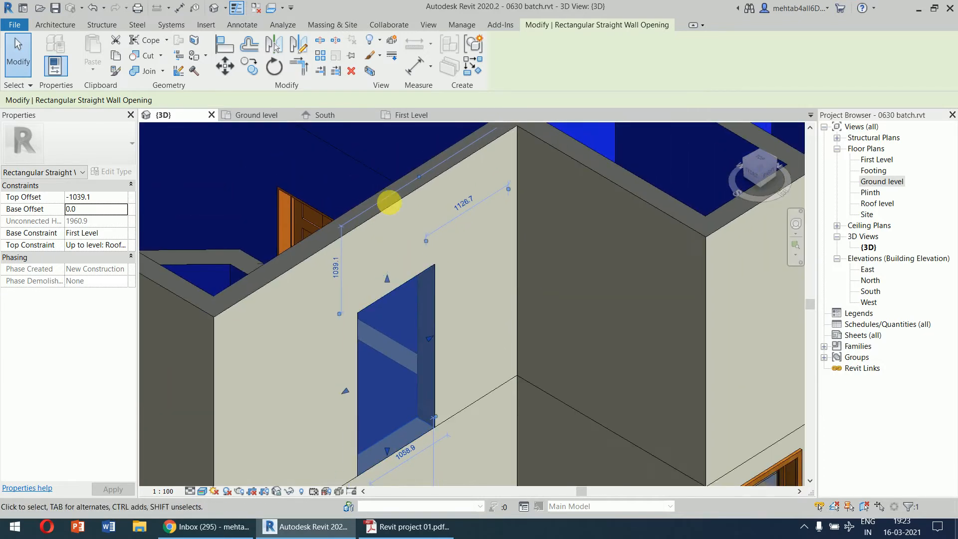
click(112, 200)
text(-1)
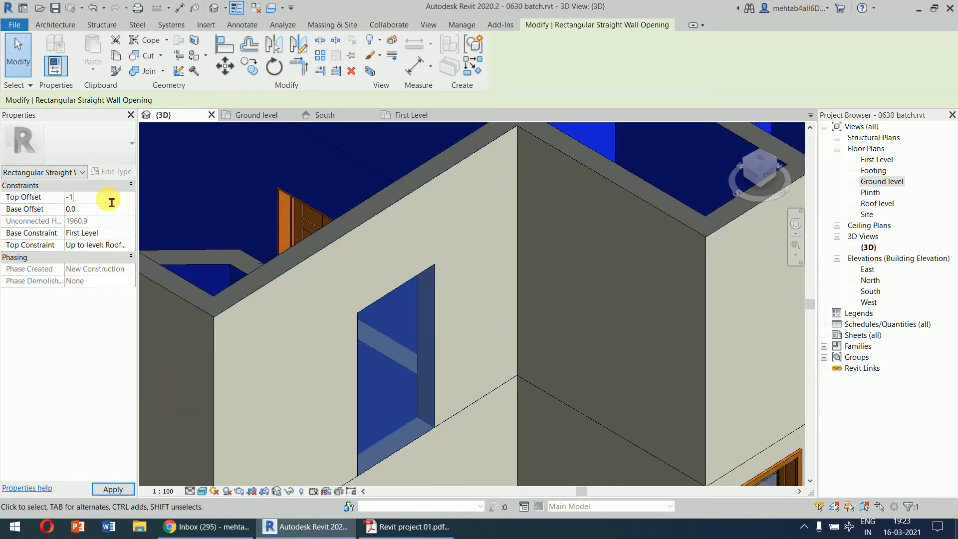
text(000)
key(Return)
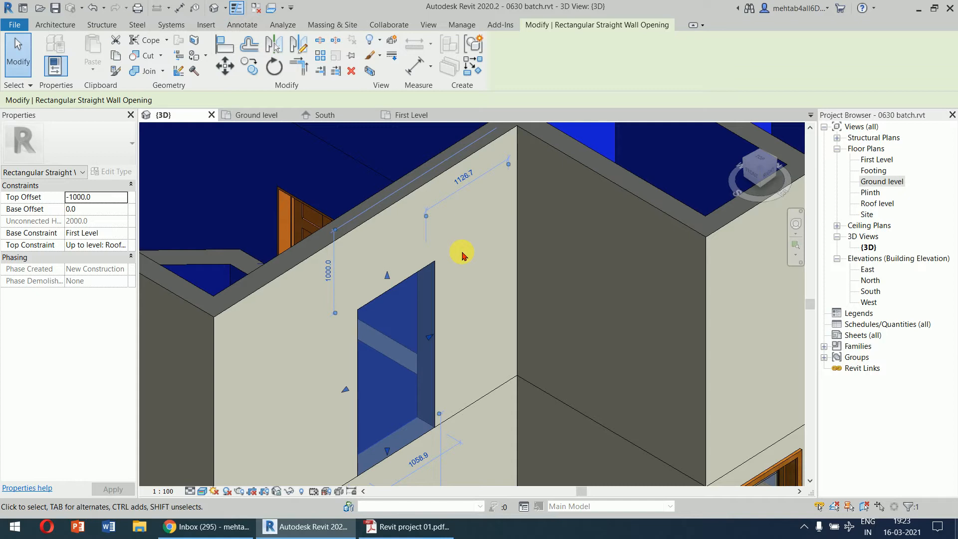
Delete the rectangular openings from both the first-level wall and the ground-level wall.
key(Escape)
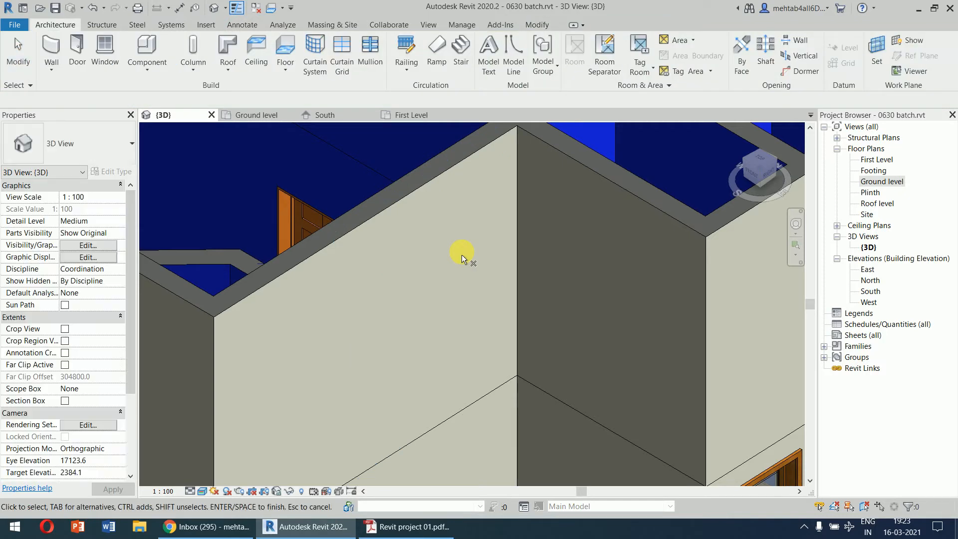
scroll(519, 286, down, 4)
middle_drag(523, 289, 612, 186)
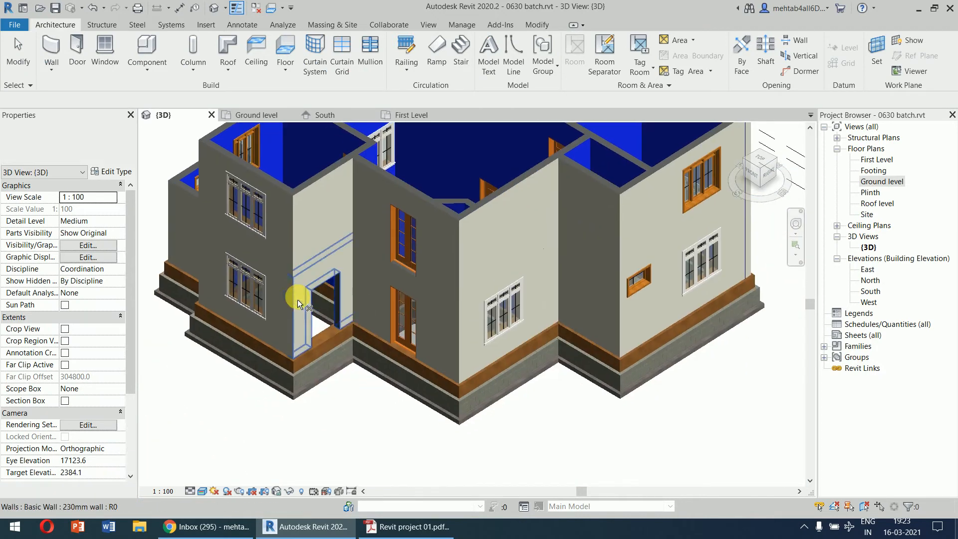
click(325, 339)
key(Return)
key(Escape)
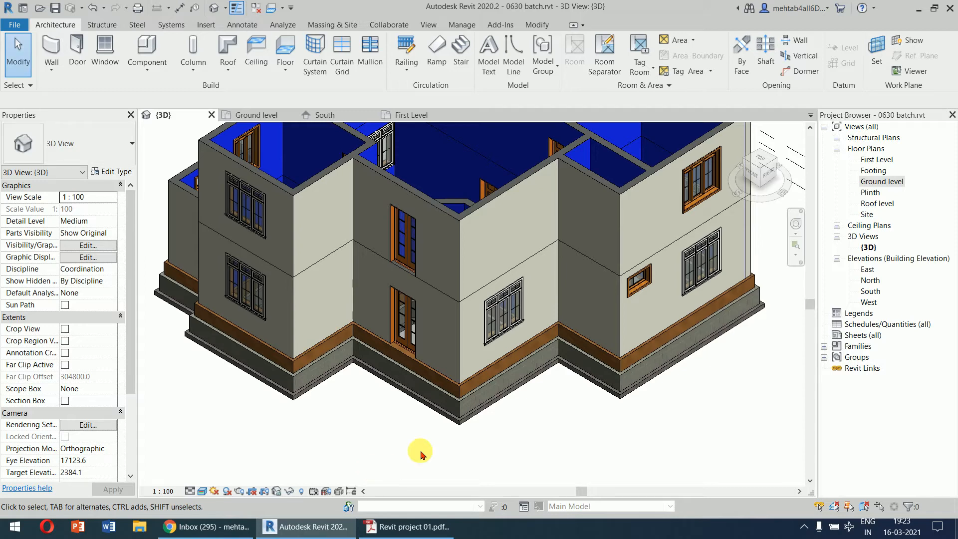
Open the profile sketch of the blank first-level wall above the ground-floor window for editing.
scroll(567, 191, up, 3)
middle_drag(568, 192, 553, 258)
scroll(558, 300, up, 1)
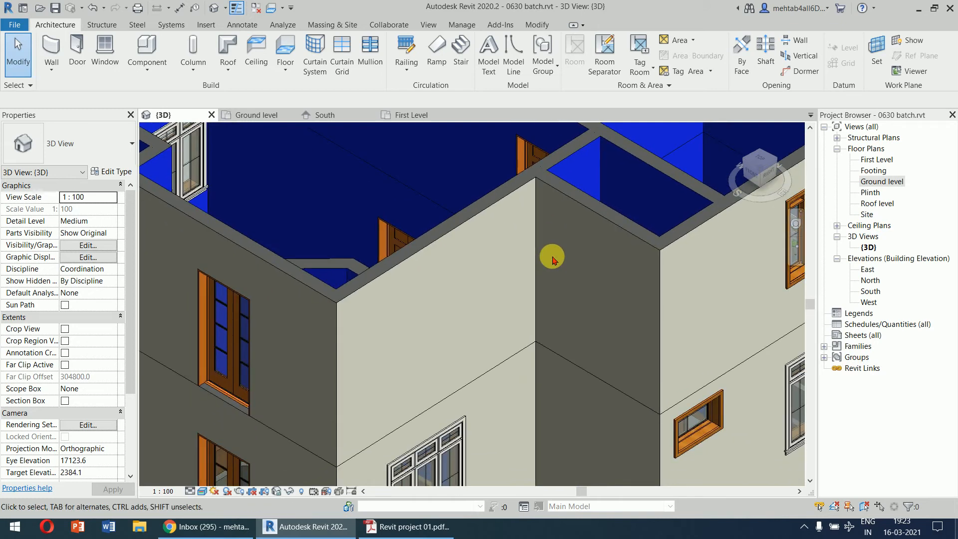
click(439, 227)
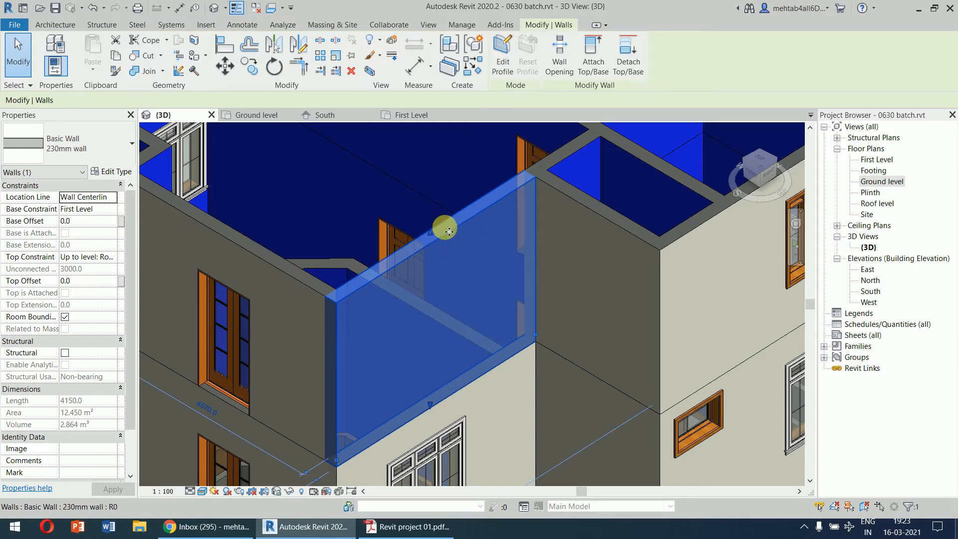
click(508, 73)
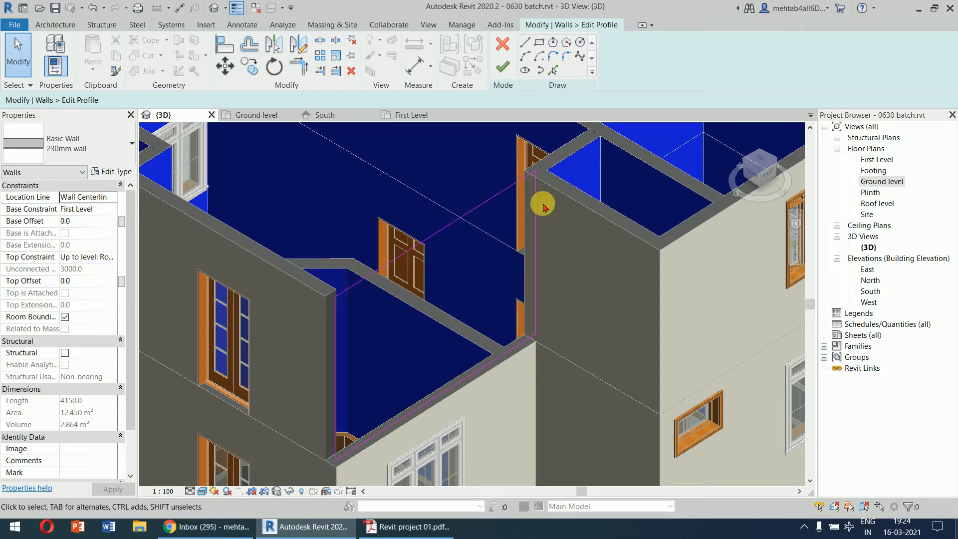
Draw a 2300 mm vertical line up from the midpoint of the wall profile's bottom edge.
click(525, 42)
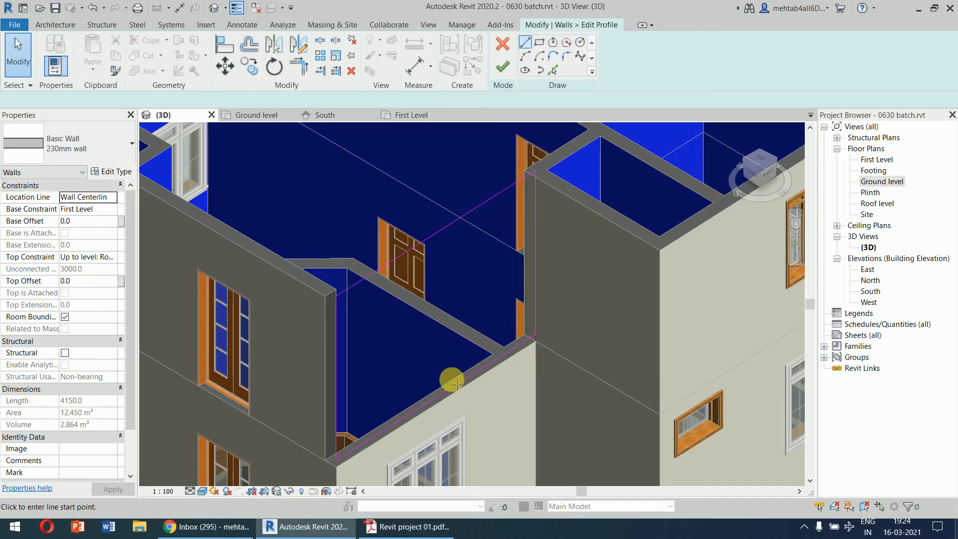
click(437, 403)
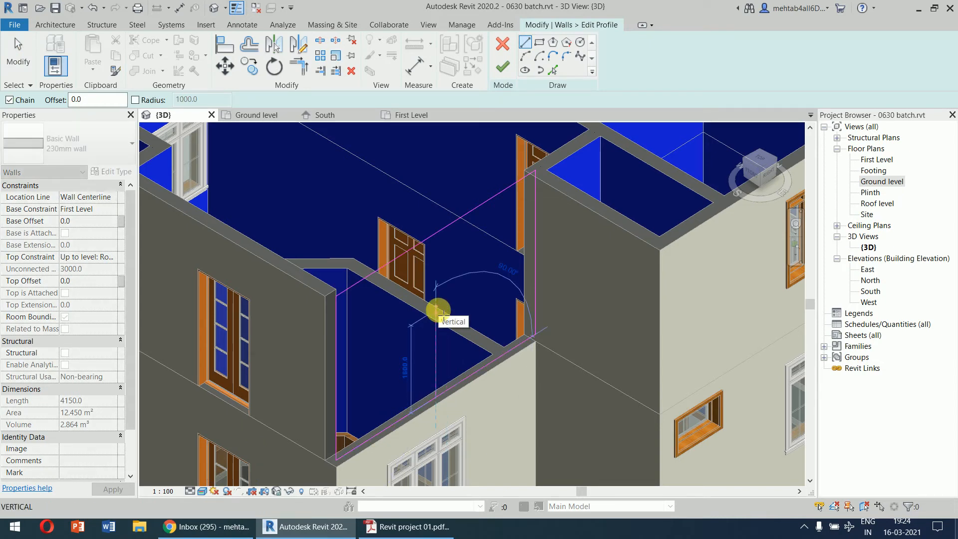
text(21)
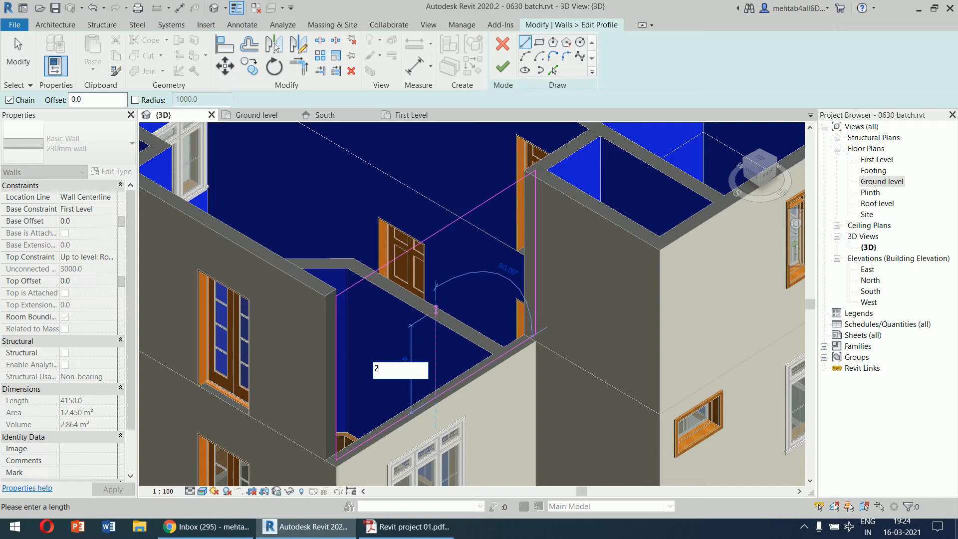
key(Return)
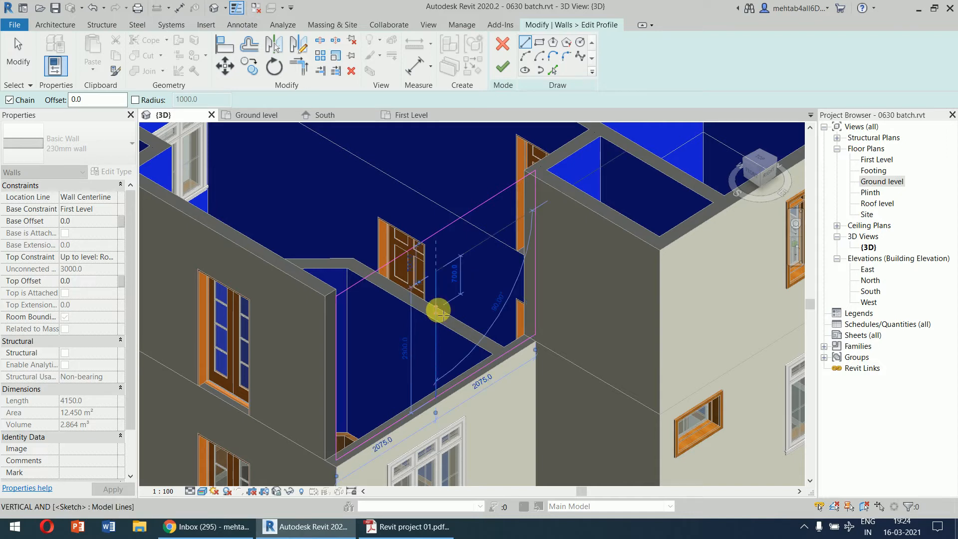
key(Escape)
key(Escape)
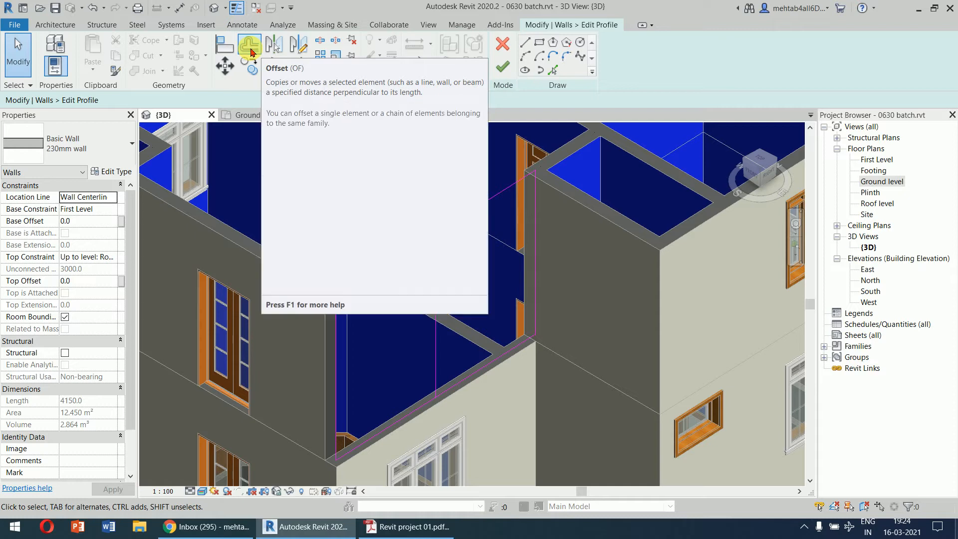
Offset copies of the vertical centre line 600 mm to both sides.
click(251, 48)
double_click(279, 100)
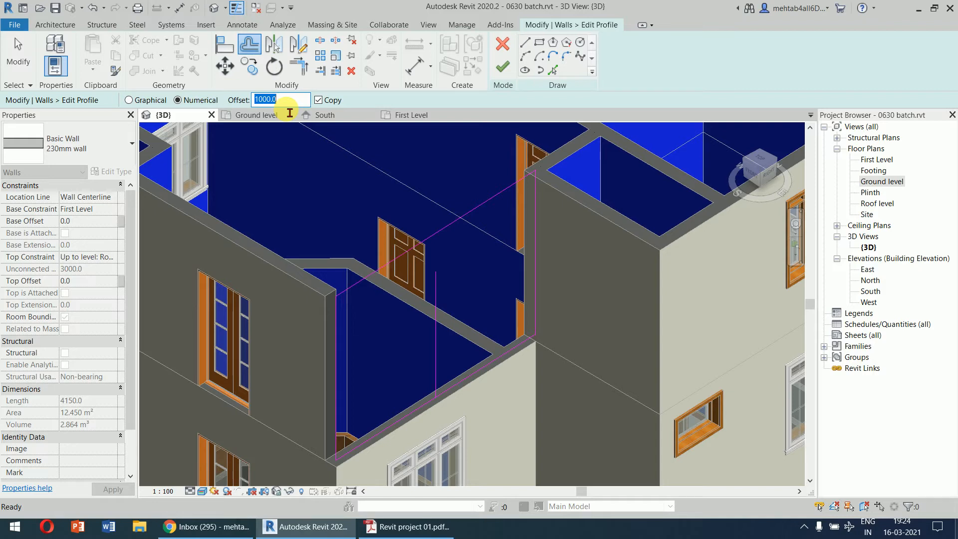
text(6)
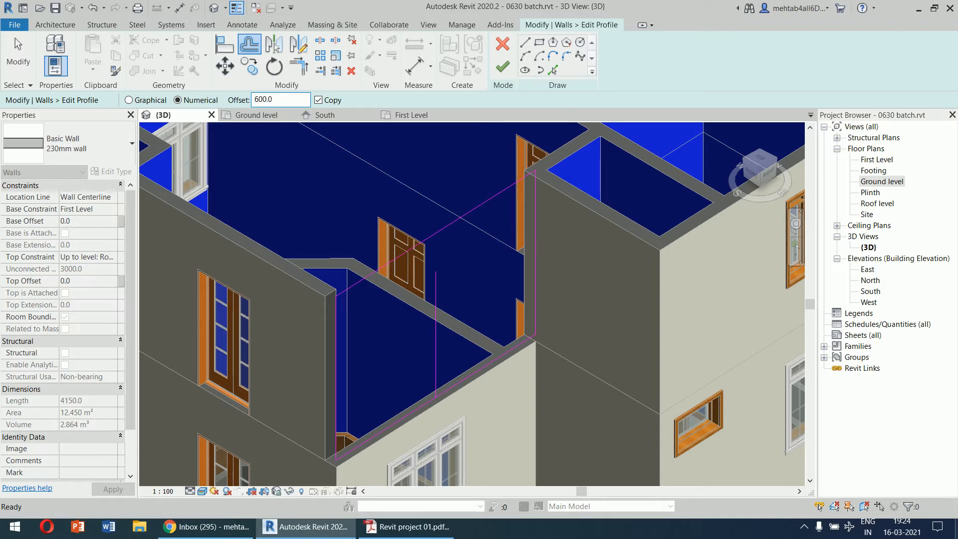
click(435, 358)
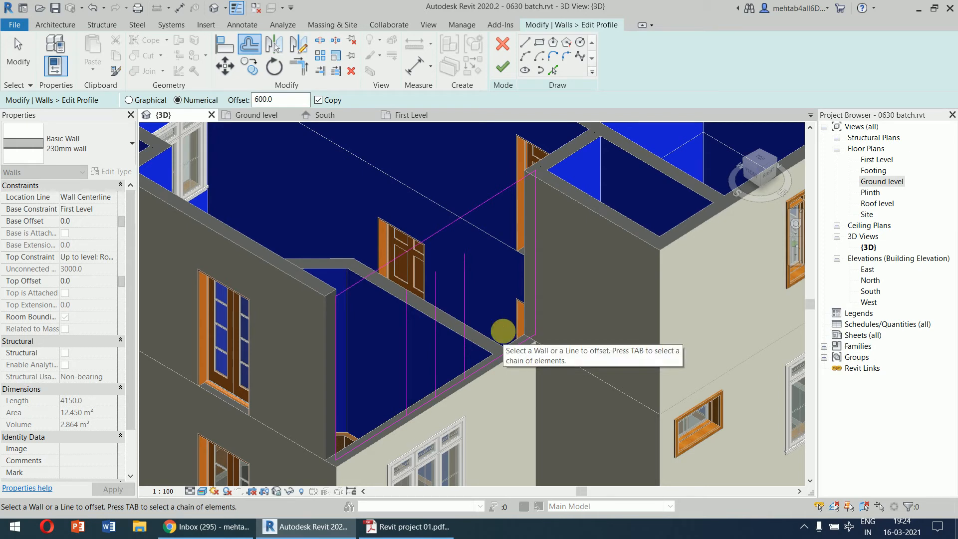
key(Escape)
Set the length of both offset vertical lines to 2000 mm.
click(407, 339)
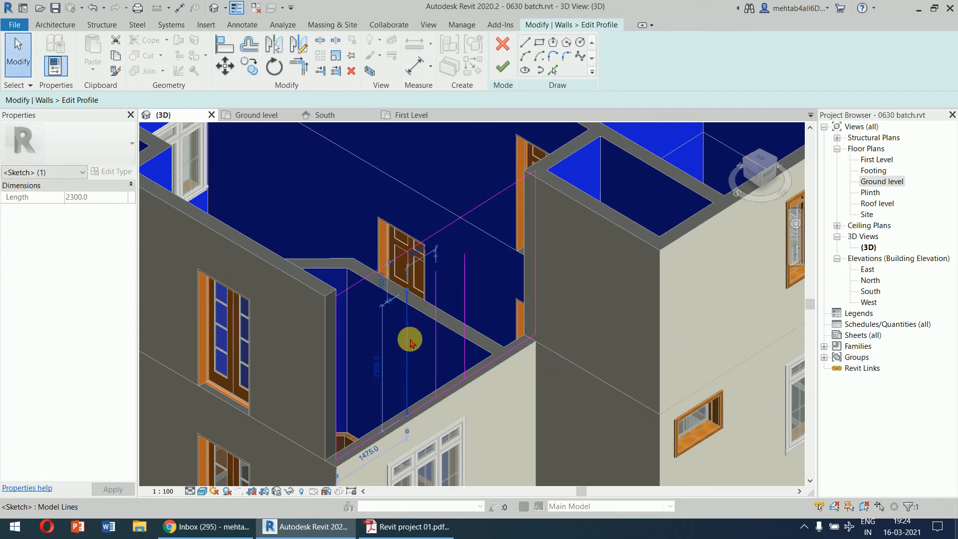
click(385, 372)
text(2000)
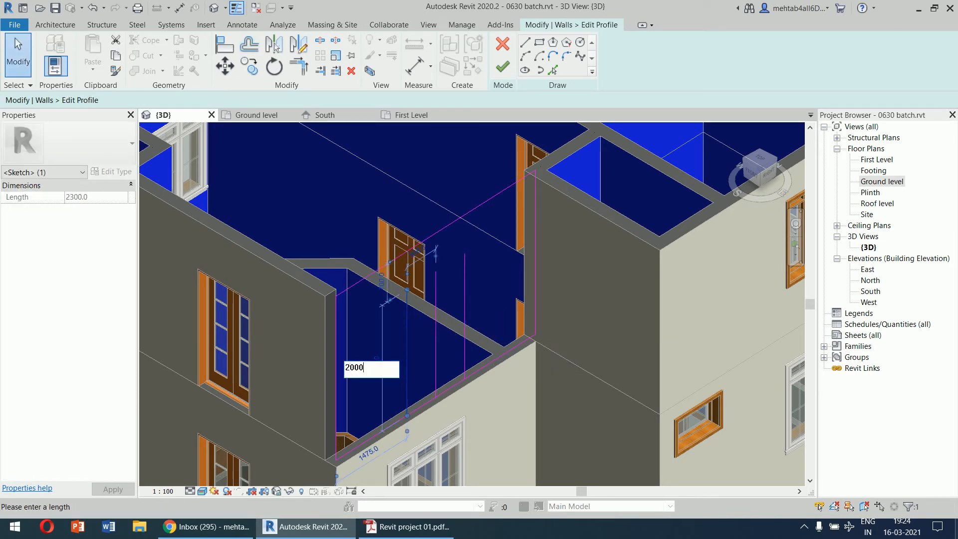
key(Return)
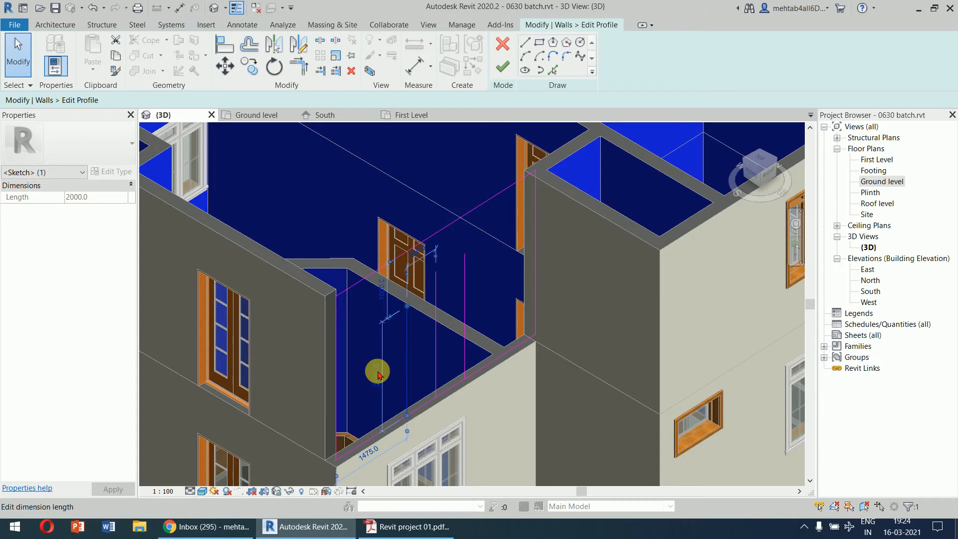
click(464, 311)
click(436, 333)
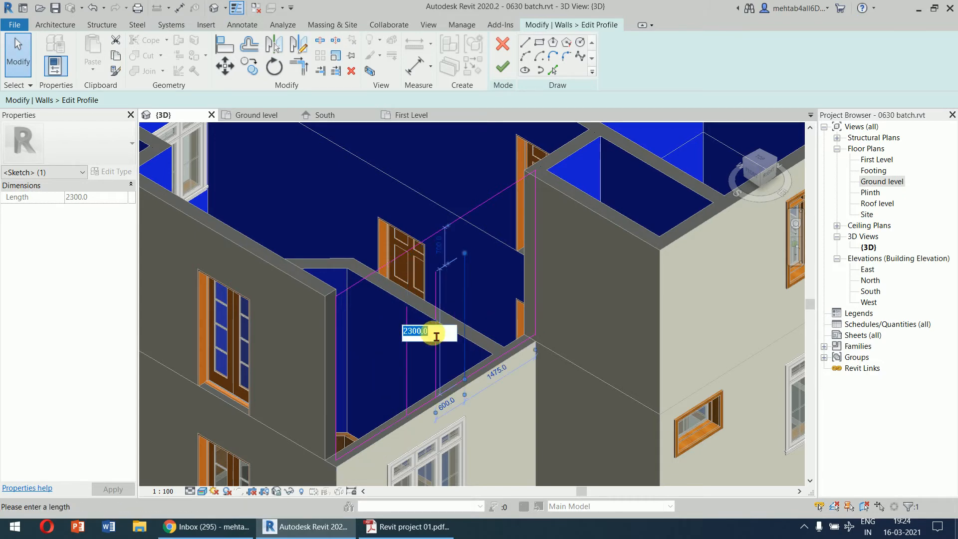
text(2000)
key(Return)
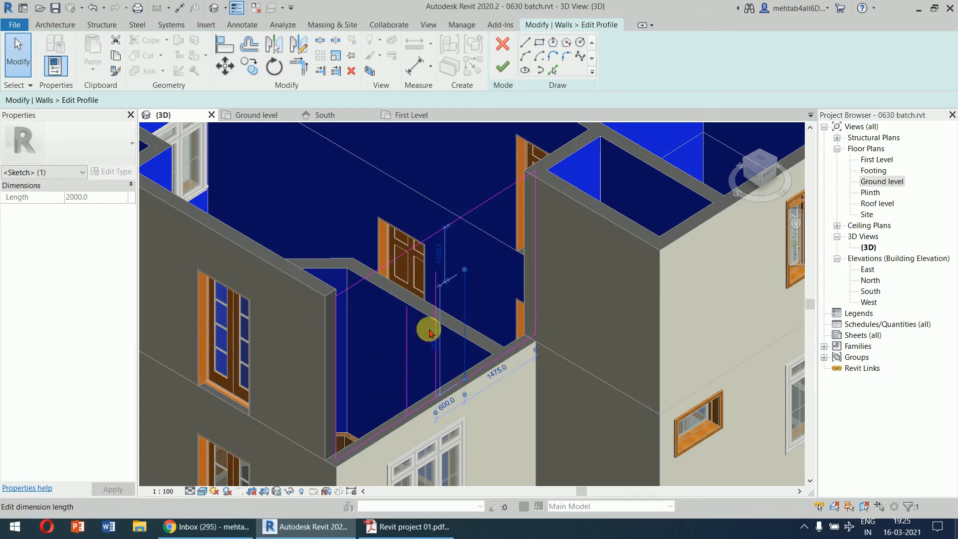
Draw a start-end-radius arc joining the top ends of the two outer vertical lines, peaking above the centre line.
click(524, 317)
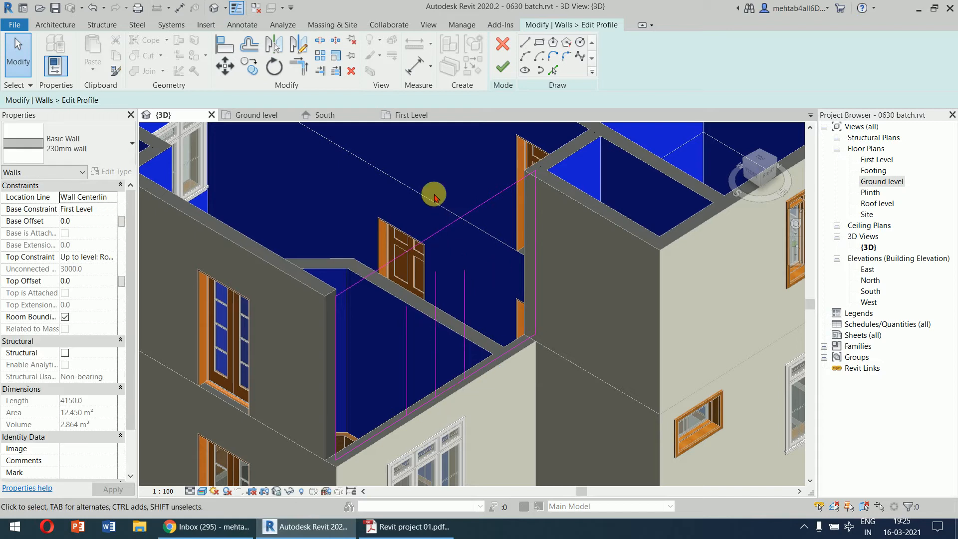
click(526, 57)
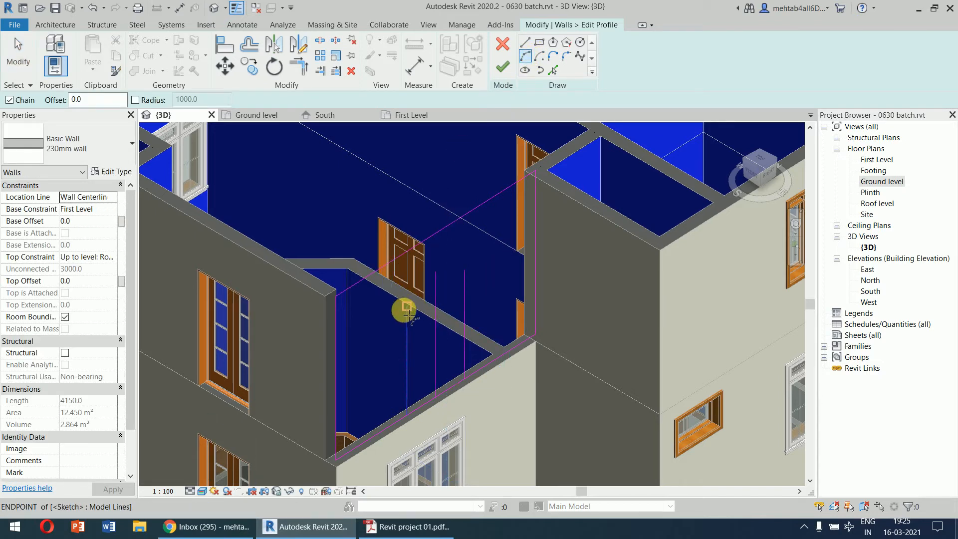
click(466, 272)
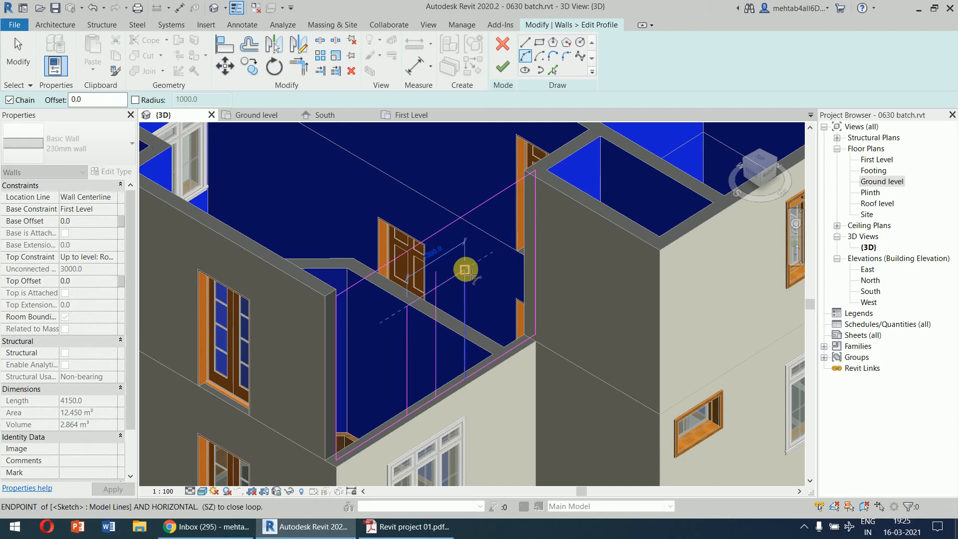
click(440, 272)
key(Escape)
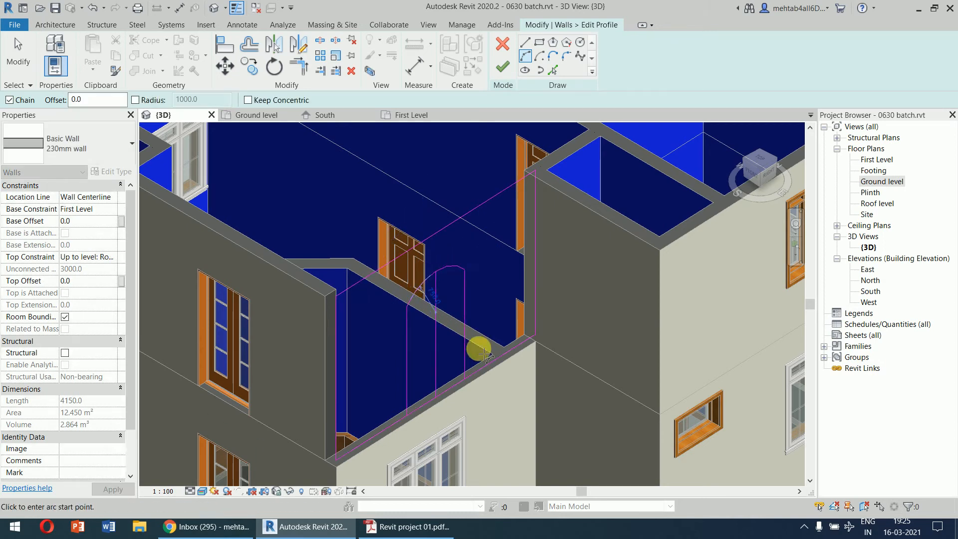
key(Escape)
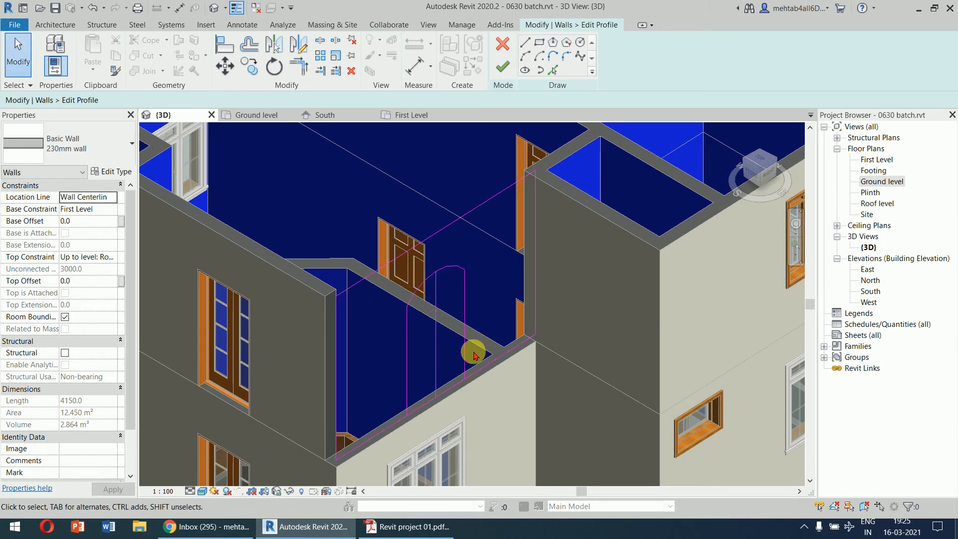
Delete the vertical centre line under the arch and try to finish the wall's profile sketch.
click(435, 349)
key(Delete)
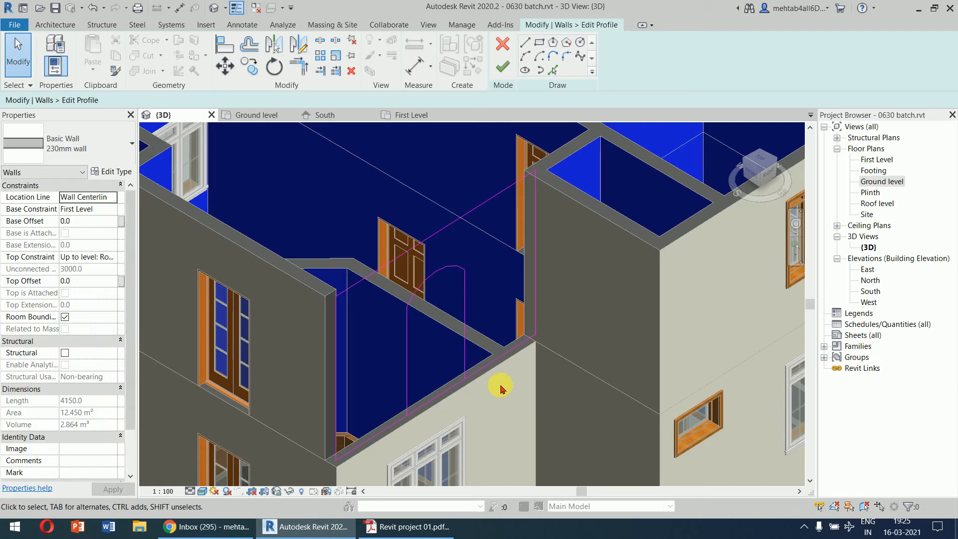
click(502, 68)
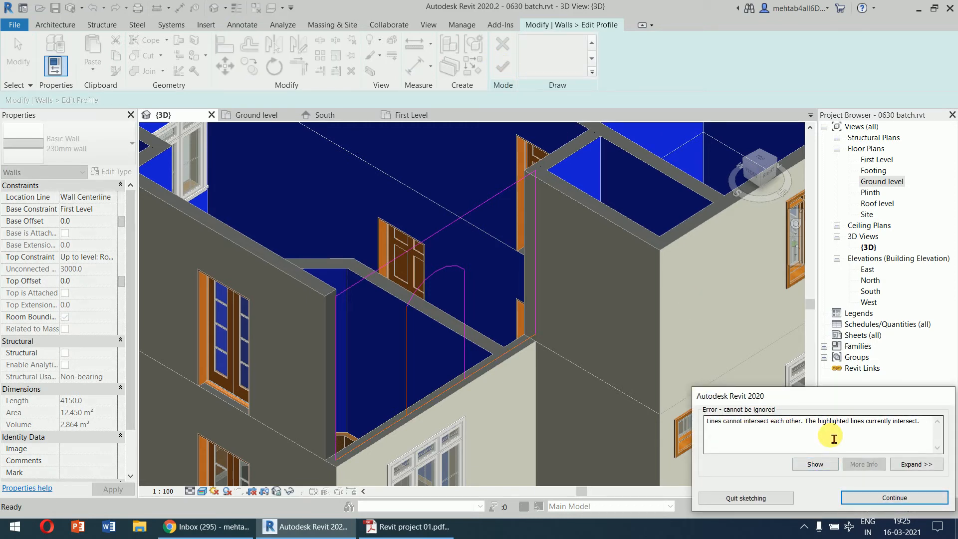
click(898, 498)
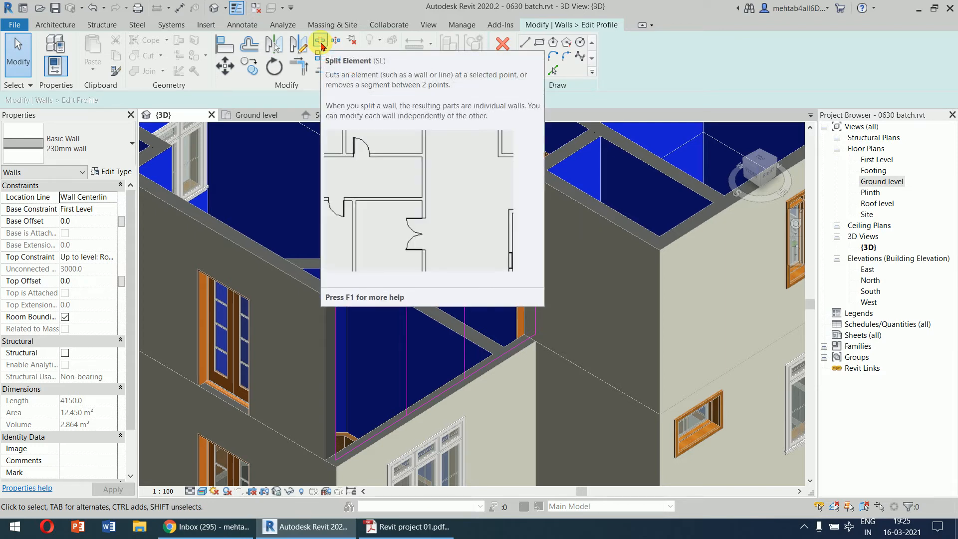
Split the profile's bottom edge at a point between the two vertical sides of the arch.
click(320, 44)
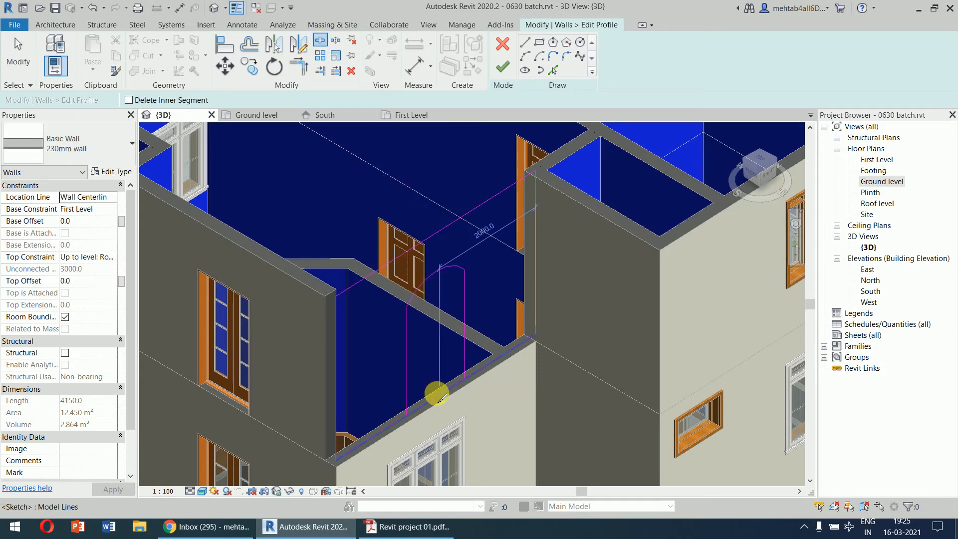
click(439, 396)
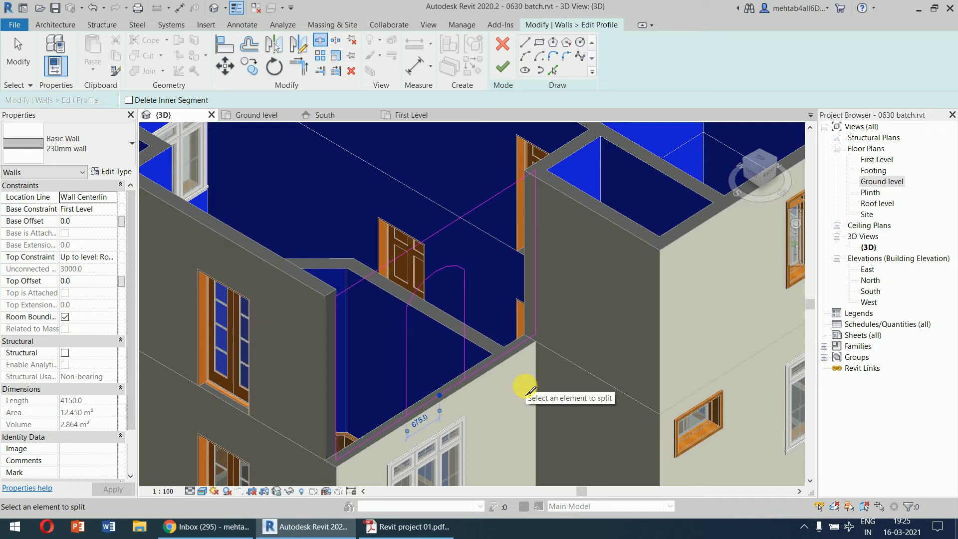
key(Escape)
click(475, 371)
click(437, 438)
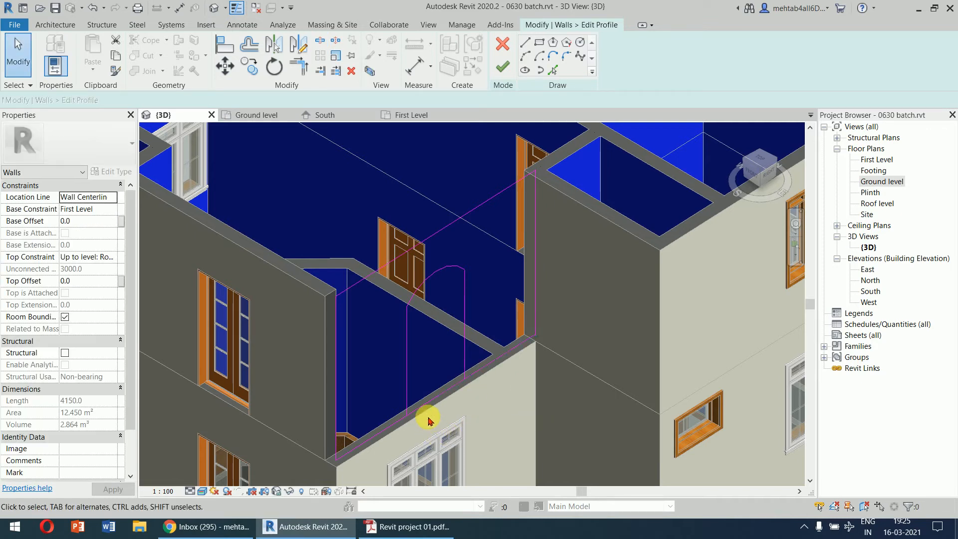
click(421, 407)
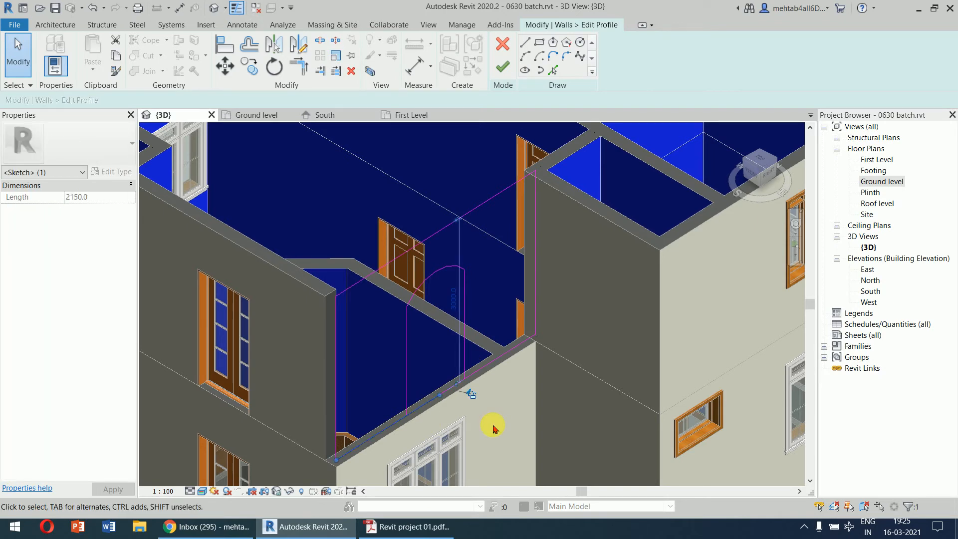
click(494, 430)
Trim both vertical sides of the arch into corners with the outer segments of the profile's bottom edge.
click(302, 75)
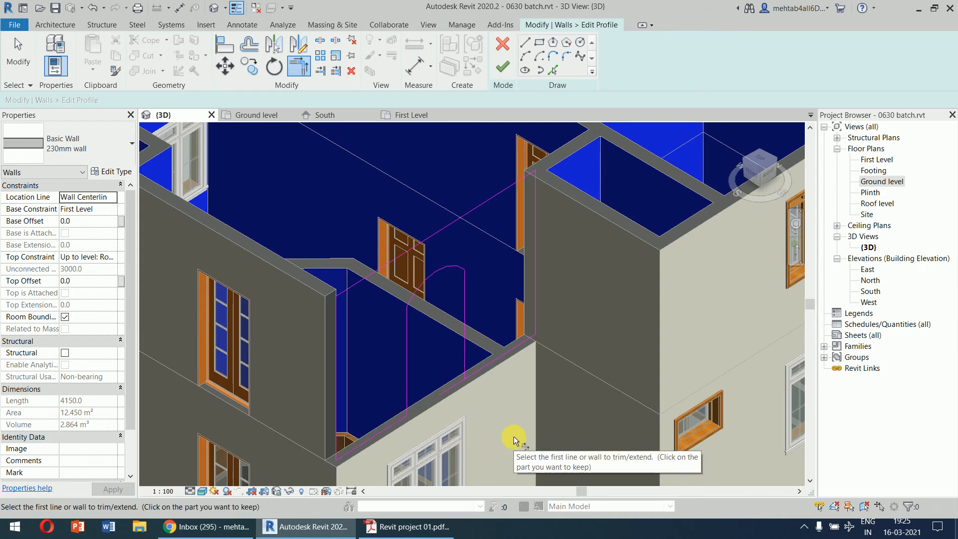
click(464, 341)
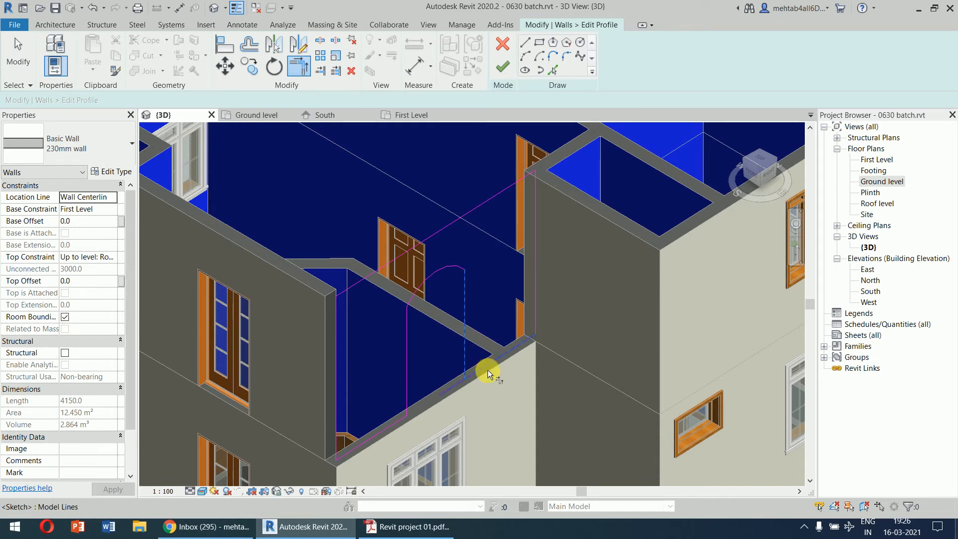
click(487, 369)
key(Escape)
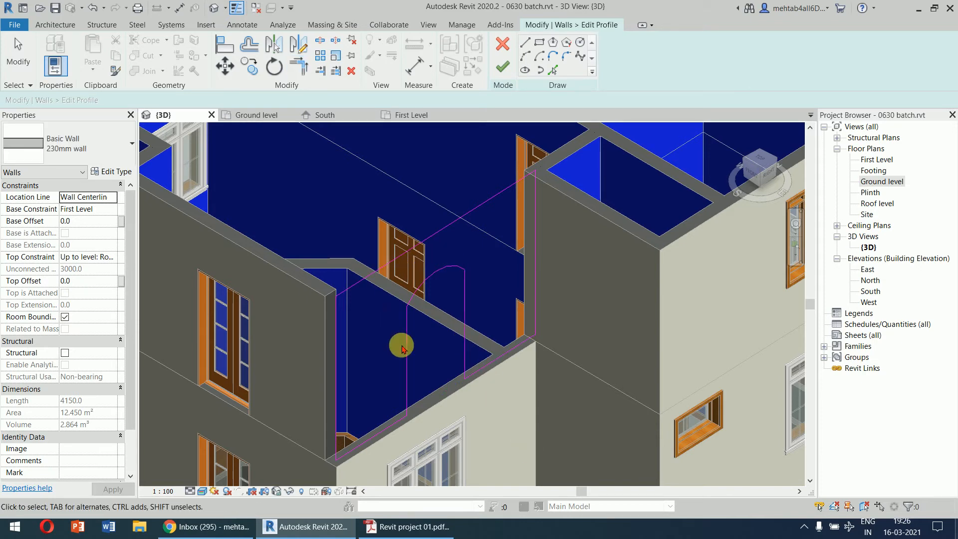
key(Escape)
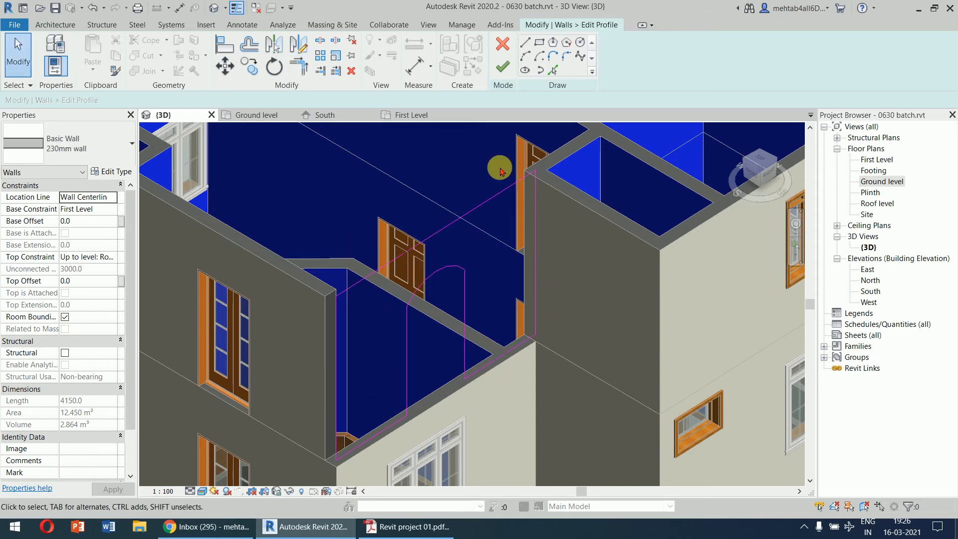
Finish the profile edit to cut the arched opening in the first-level wall.
click(502, 68)
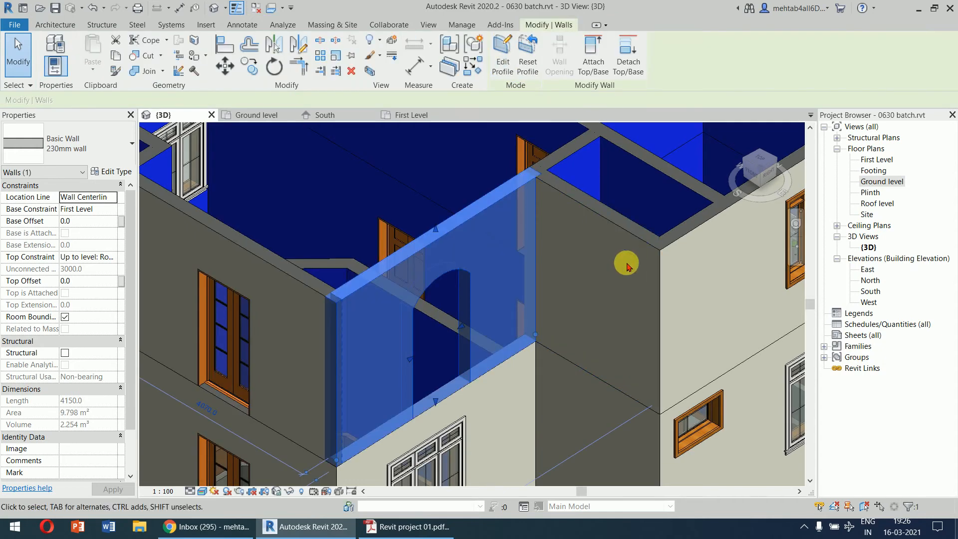
scroll(626, 265, down, 6)
click(737, 414)
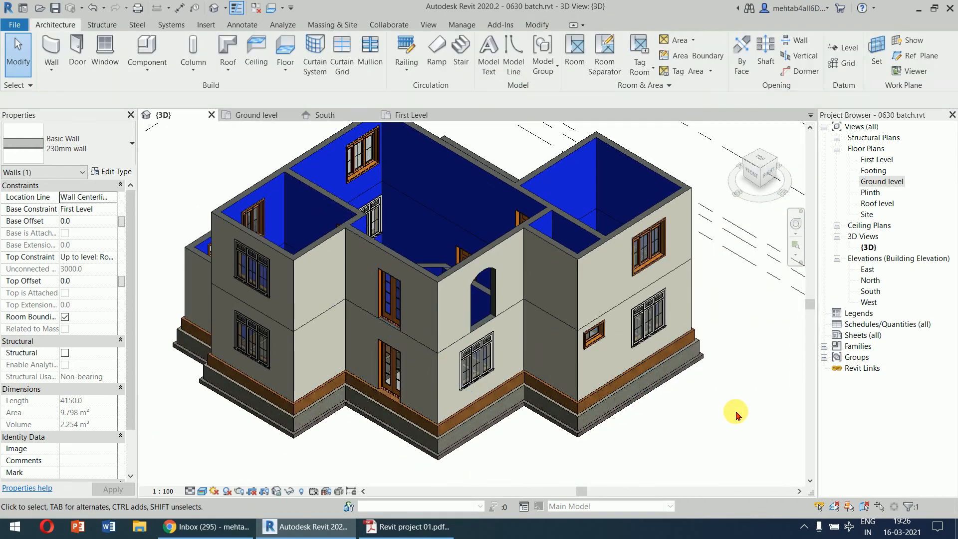
Open the profile sketch of the blank ground-floor wall between the triple-window wall and the double-door wall for editing.
scroll(479, 279, up, 5)
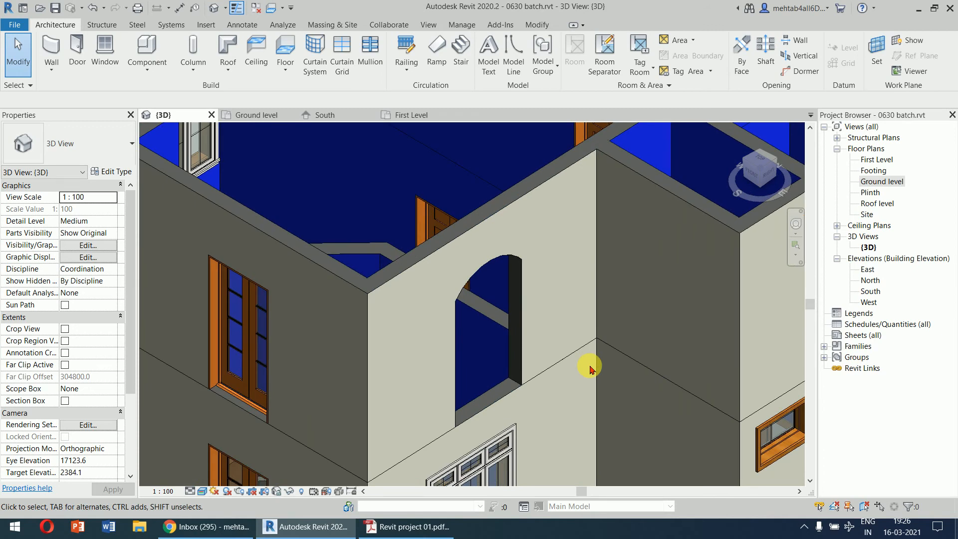
scroll(591, 368, down, 5)
scroll(513, 285, up, 5)
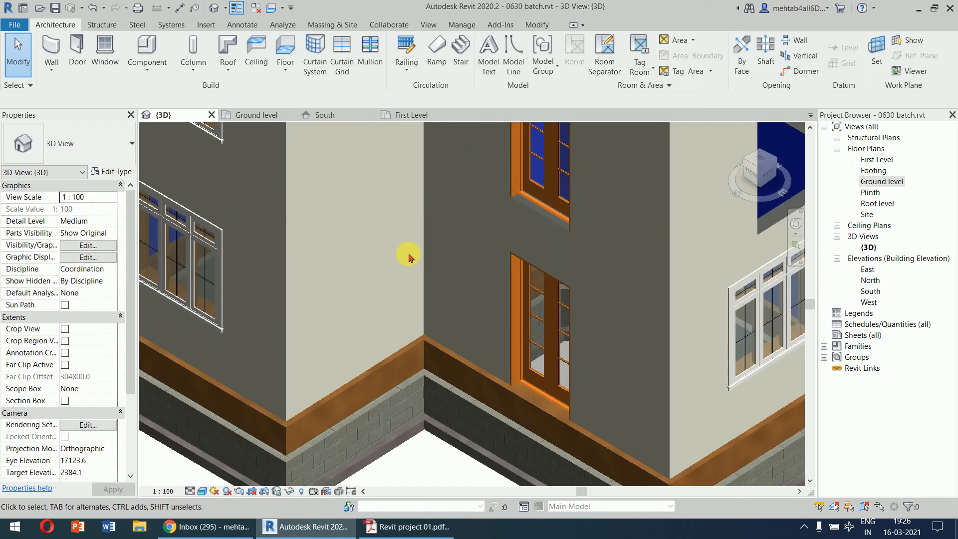
click(366, 189)
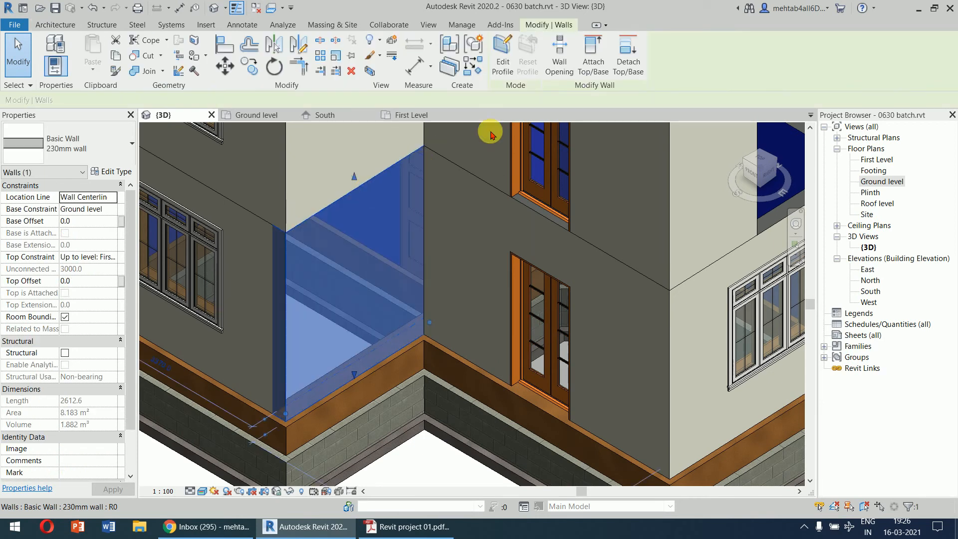
click(502, 55)
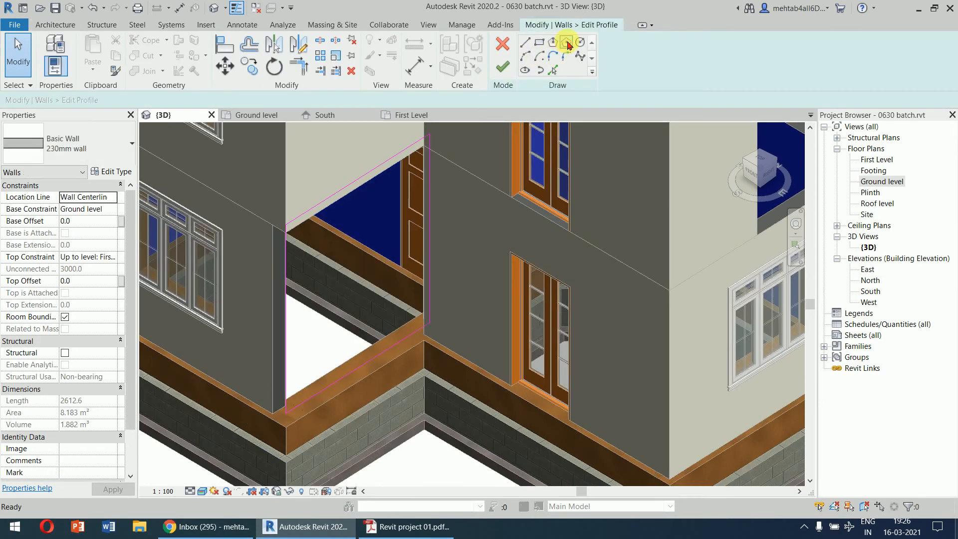
Draw a circle inside the upper half of the ground-floor wall's profile and finish the edit to cut a round opening.
click(581, 43)
click(359, 243)
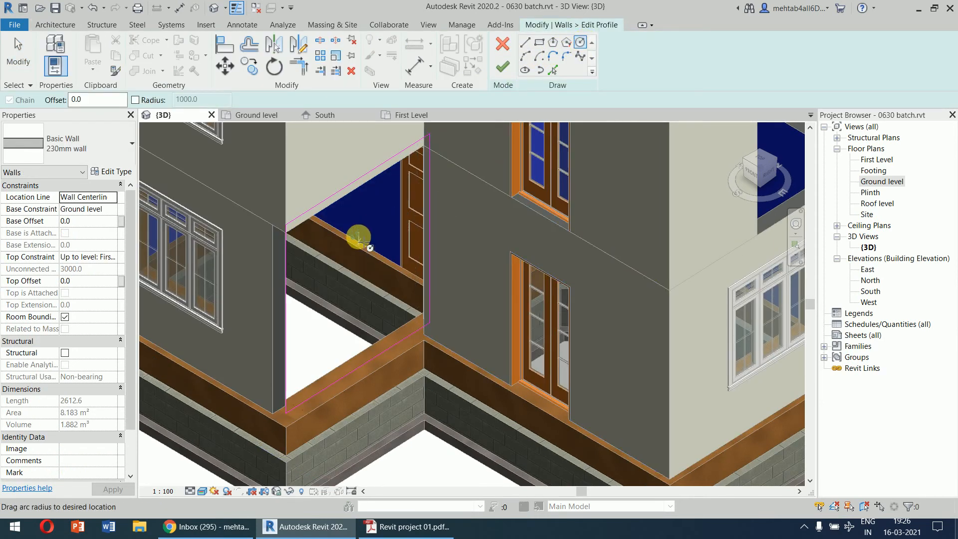
click(372, 213)
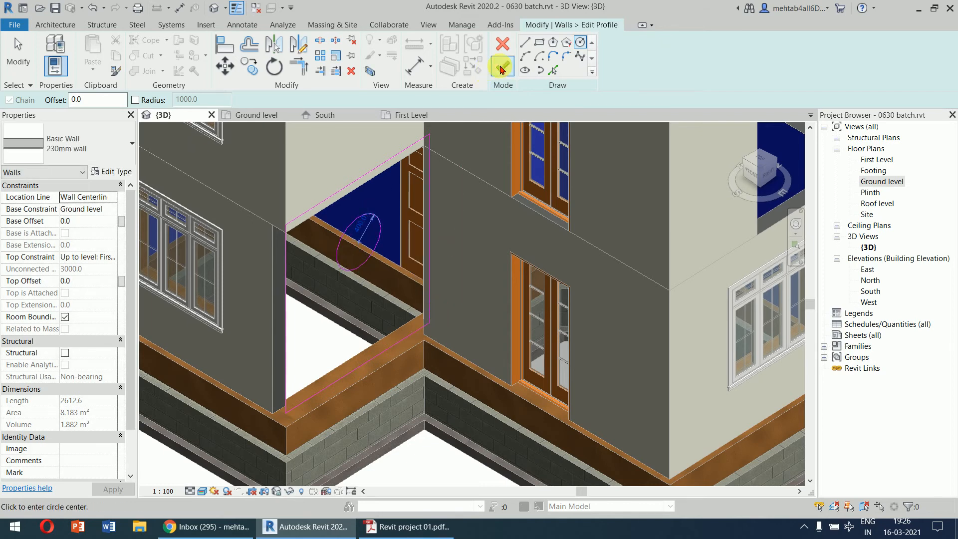
click(502, 67)
click(423, 458)
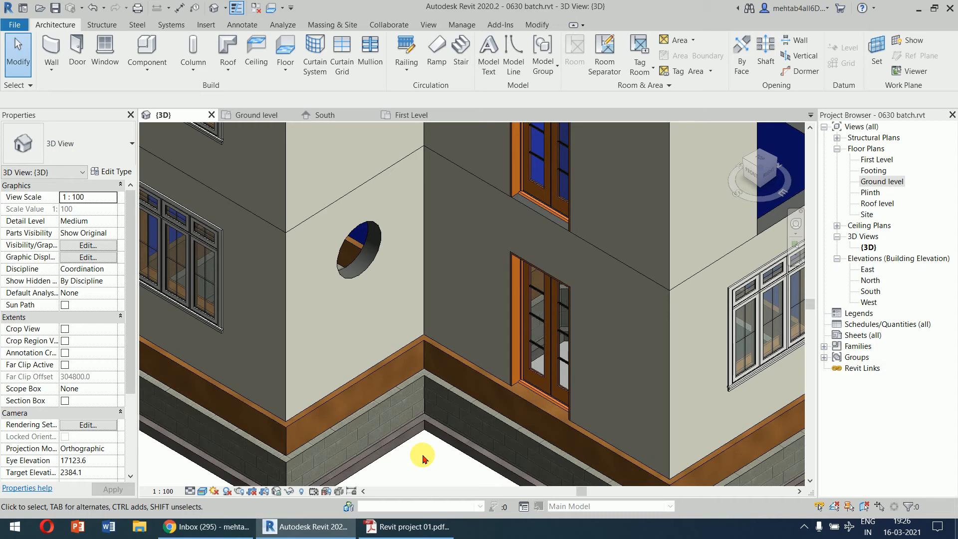
Reset the profile of the ground-floor wall with the round opening.
scroll(419, 419, down, 5)
scroll(406, 439, up, 5)
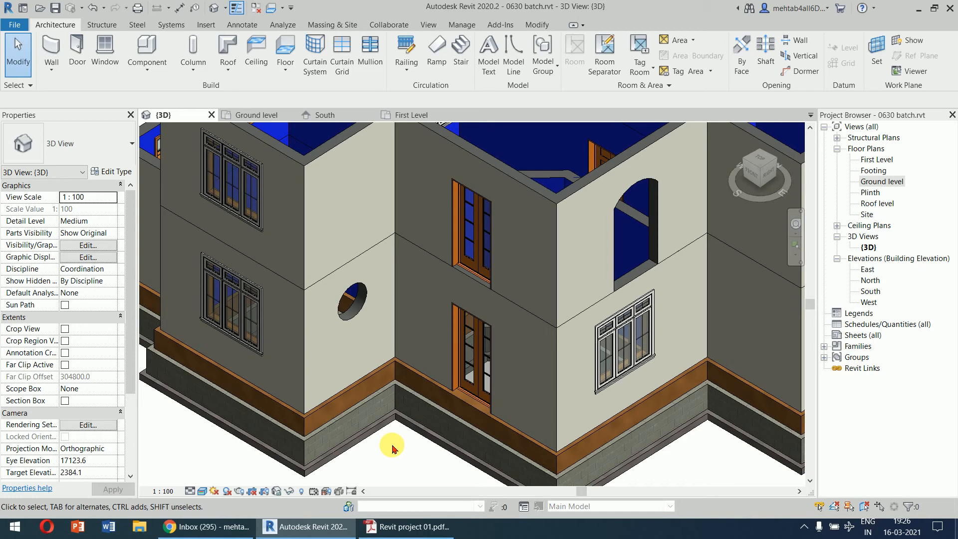
click(356, 285)
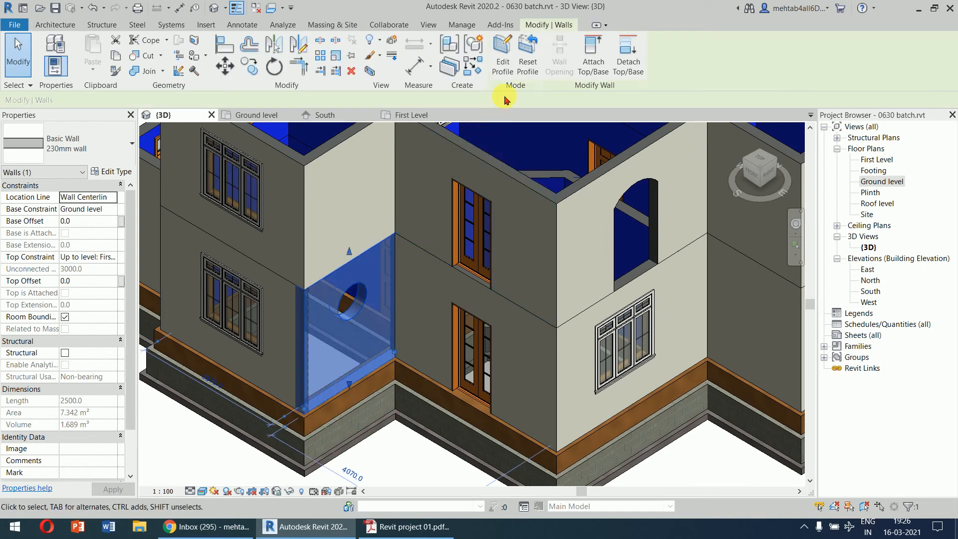
click(531, 67)
click(402, 462)
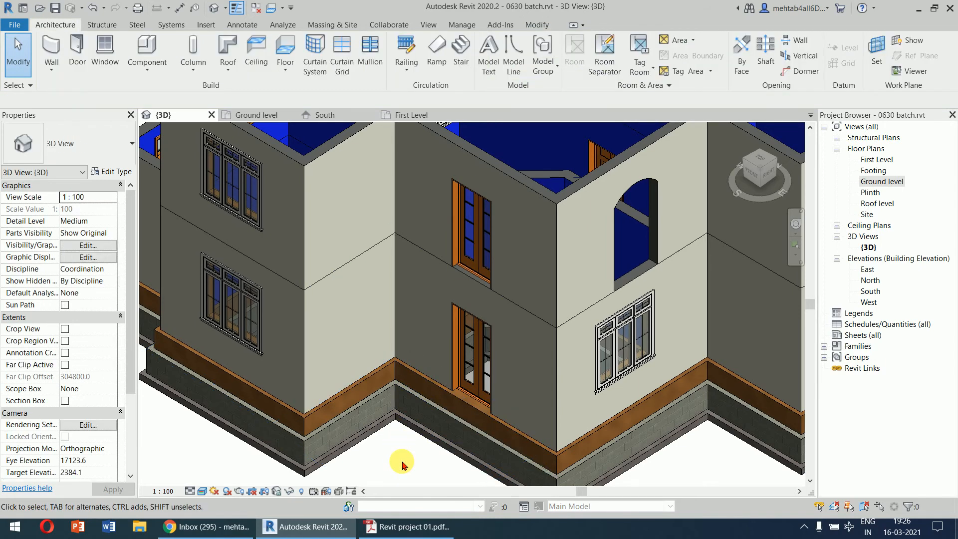
Reset the profile of the first-level wall with the arched opening.
click(622, 170)
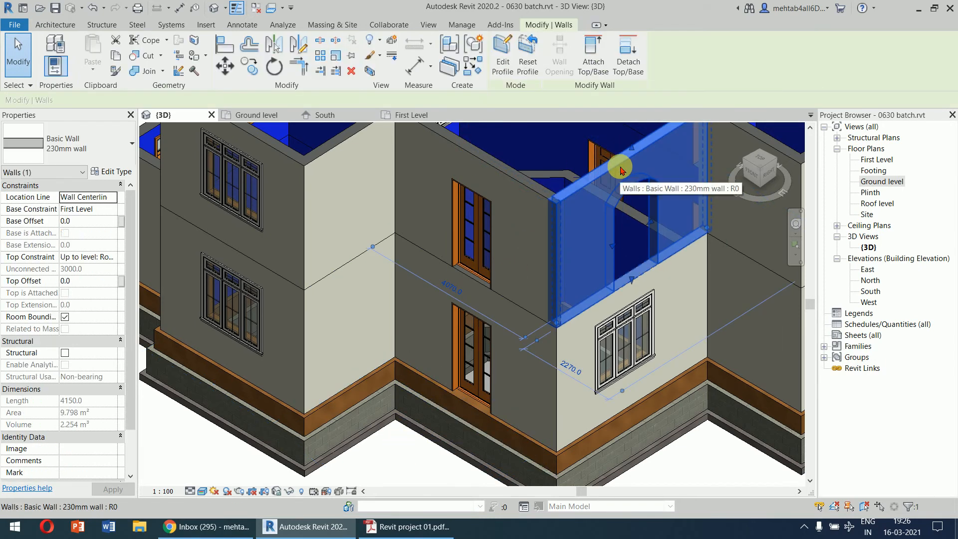
click(528, 57)
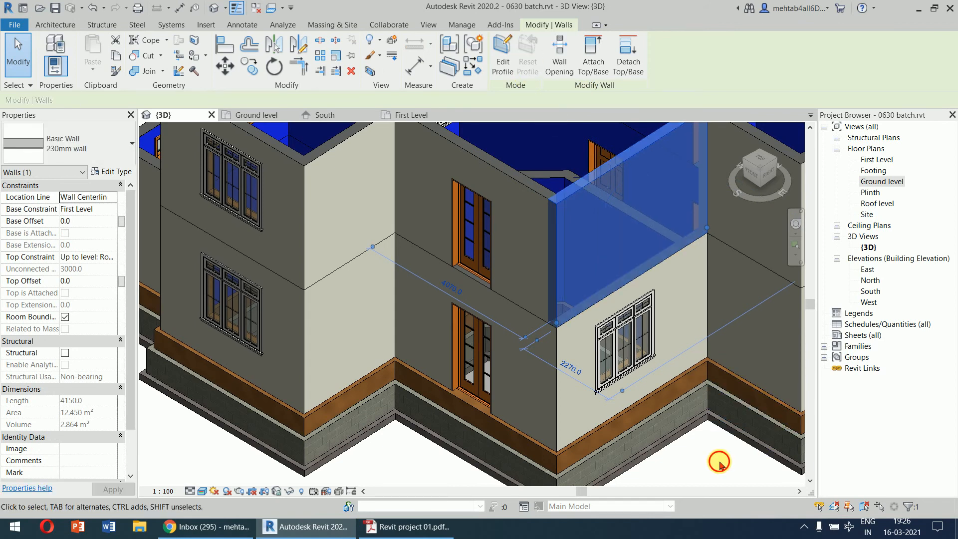
click(720, 466)
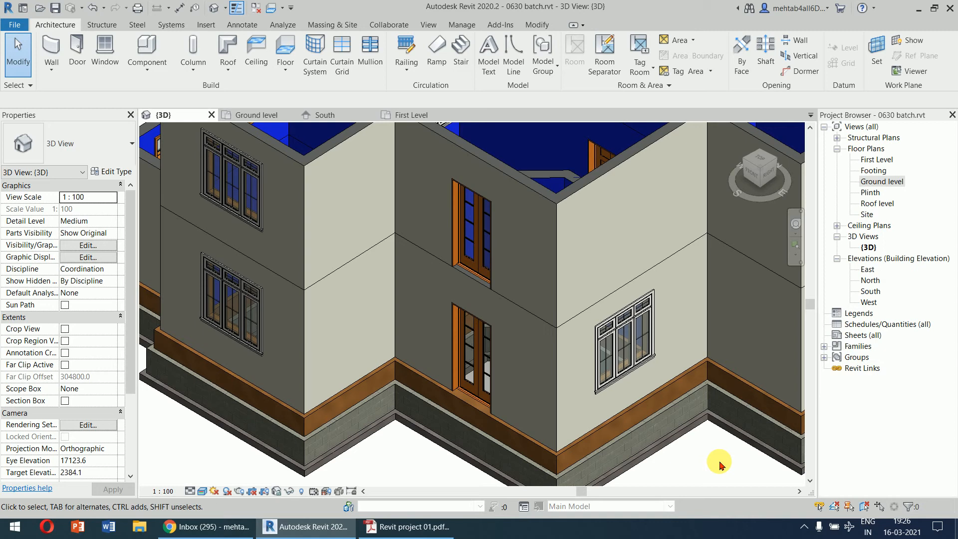
Cut a rectangular wall opening about 1133 mm high in the blank first-level wall above the ground-floor window.
click(633, 162)
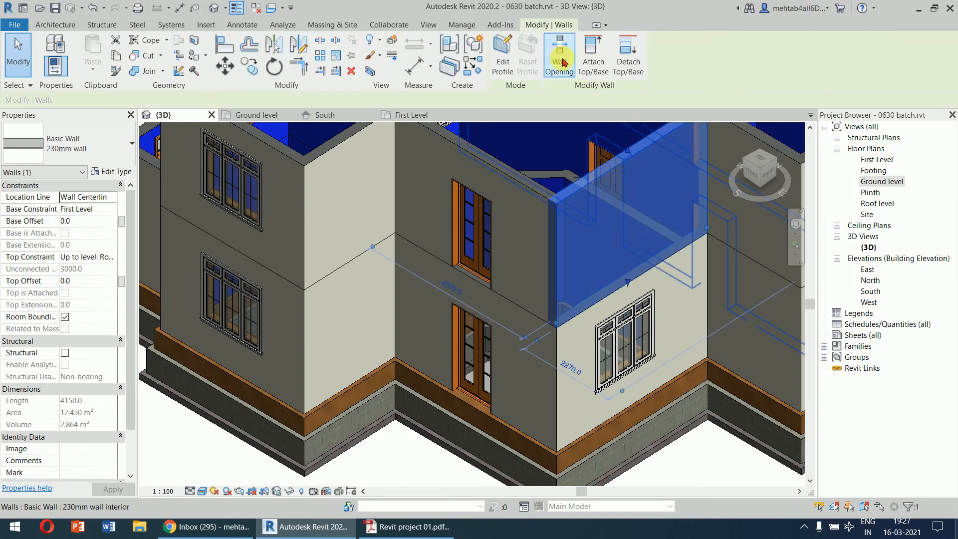
click(555, 60)
click(614, 281)
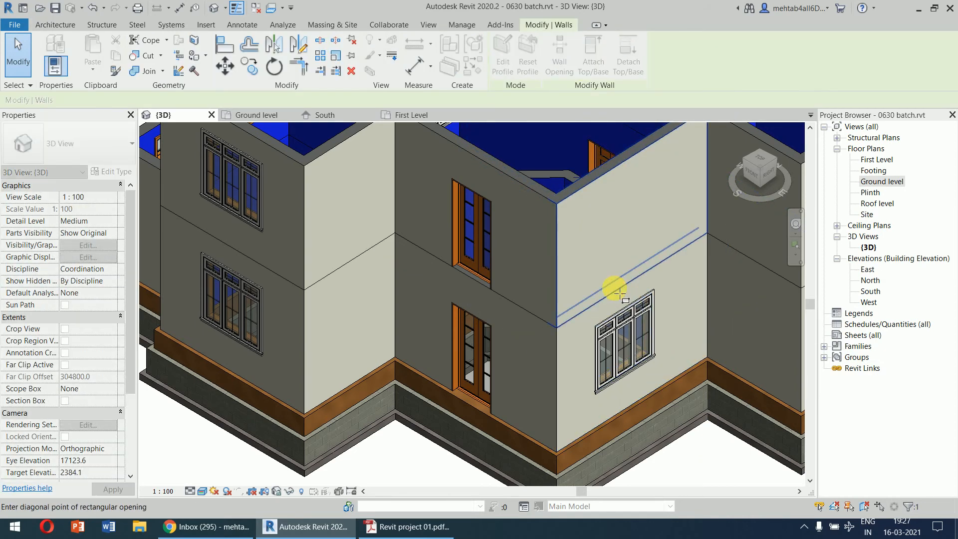
click(645, 220)
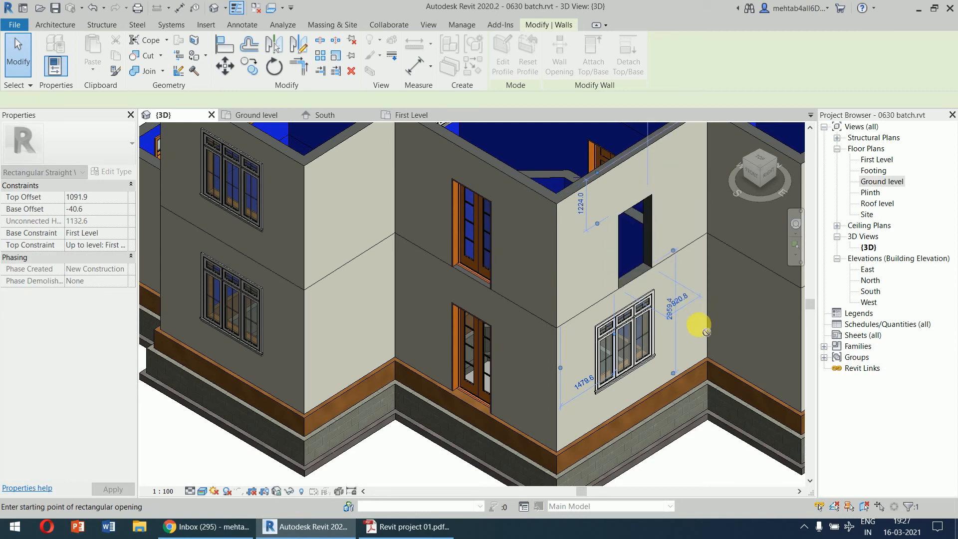
key(Escape)
key(Escape)
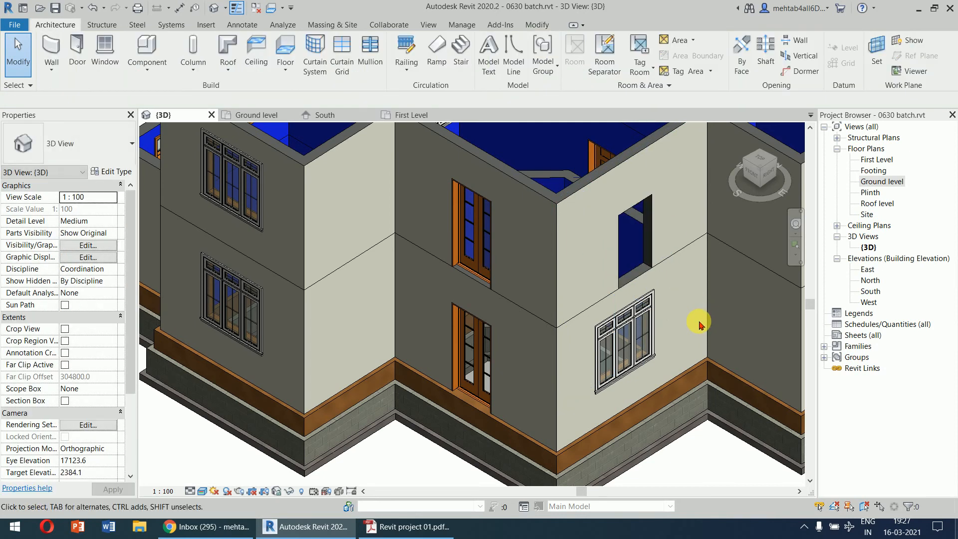
Delete the rectangular opening from the first-level wall above the ground-floor window.
click(649, 263)
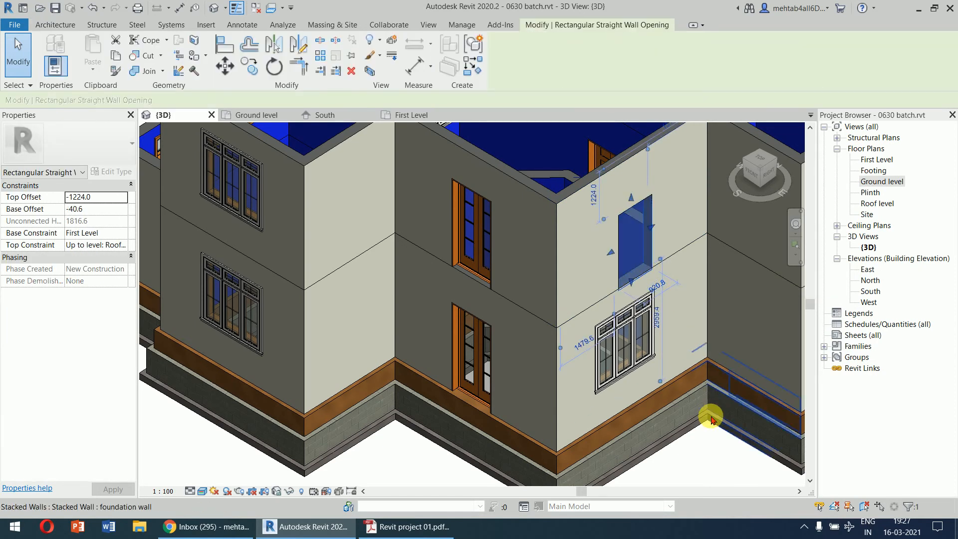
key(Escape)
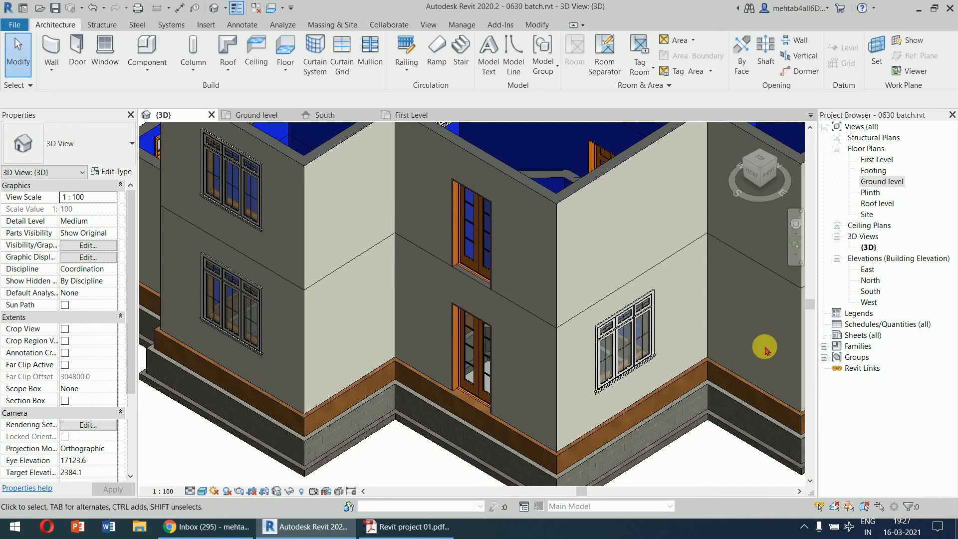
In the East elevation, edit the blank first-level wall's profile and draw a 2300 mm vertical line up from its bottom edge's midpoint.
double_click(868, 270)
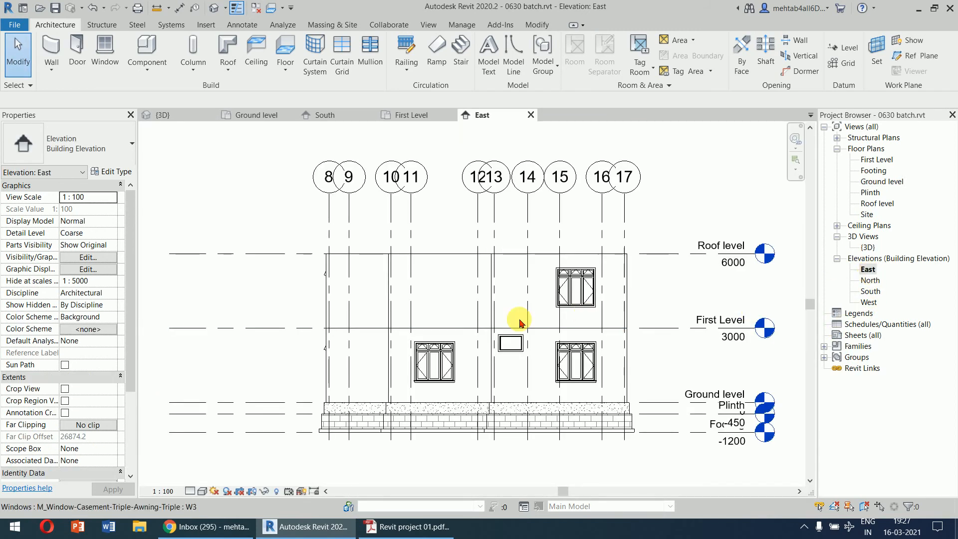
click(444, 257)
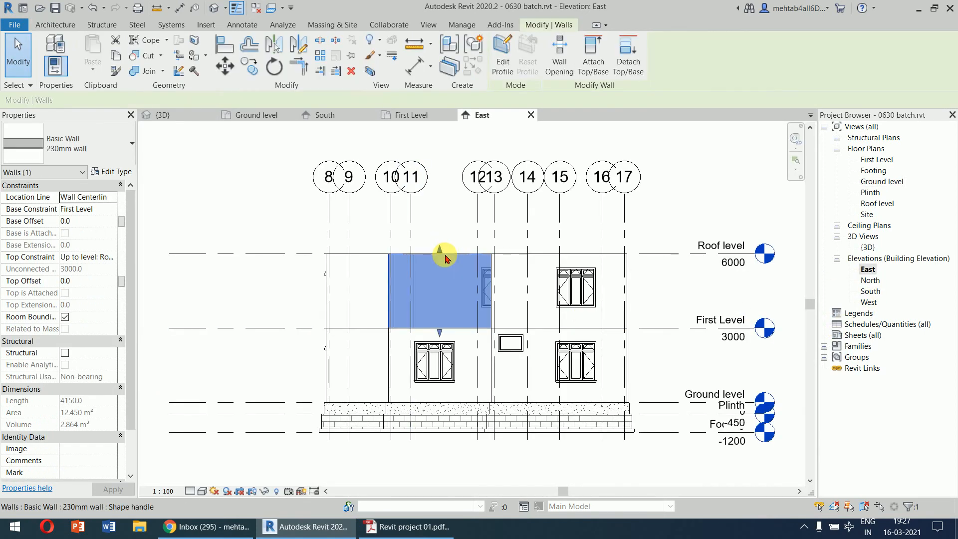
click(502, 50)
scroll(441, 306, up, 5)
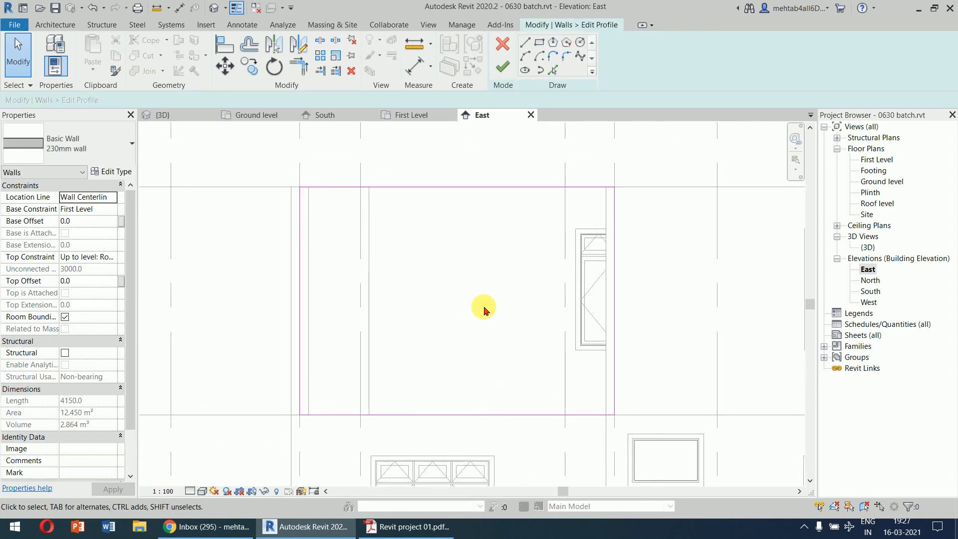
click(525, 45)
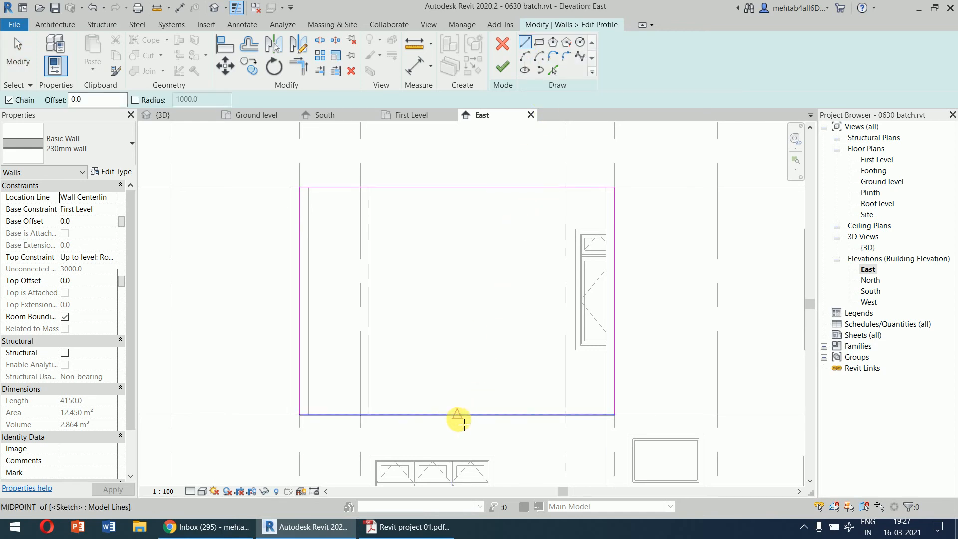
click(457, 414)
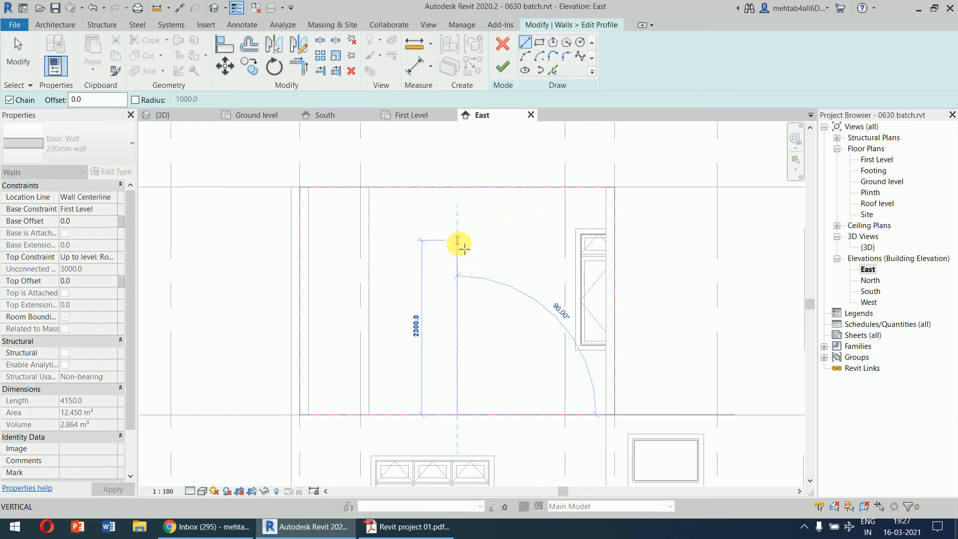
click(457, 241)
key(Escape)
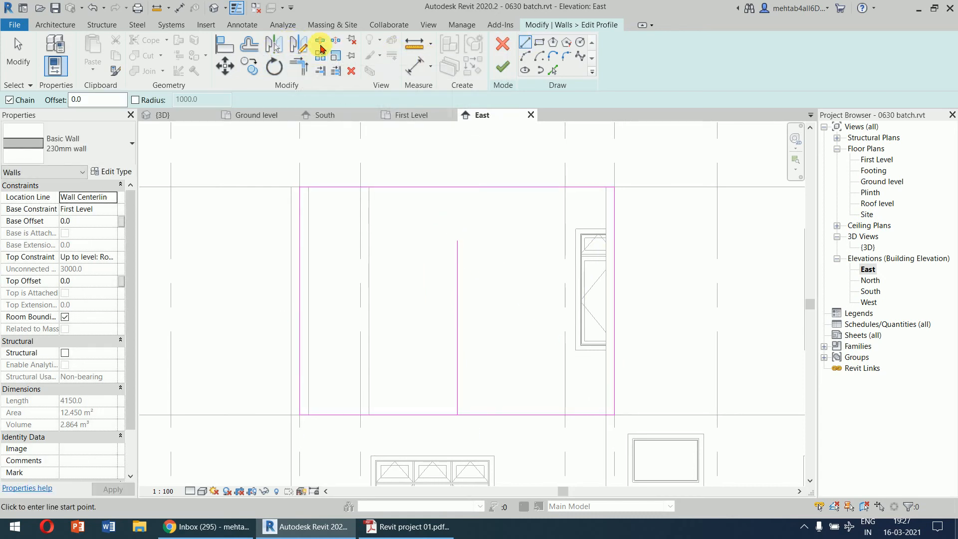
Offset copies of the vertical centre line 750 mm to both sides within the wall profile.
click(250, 45)
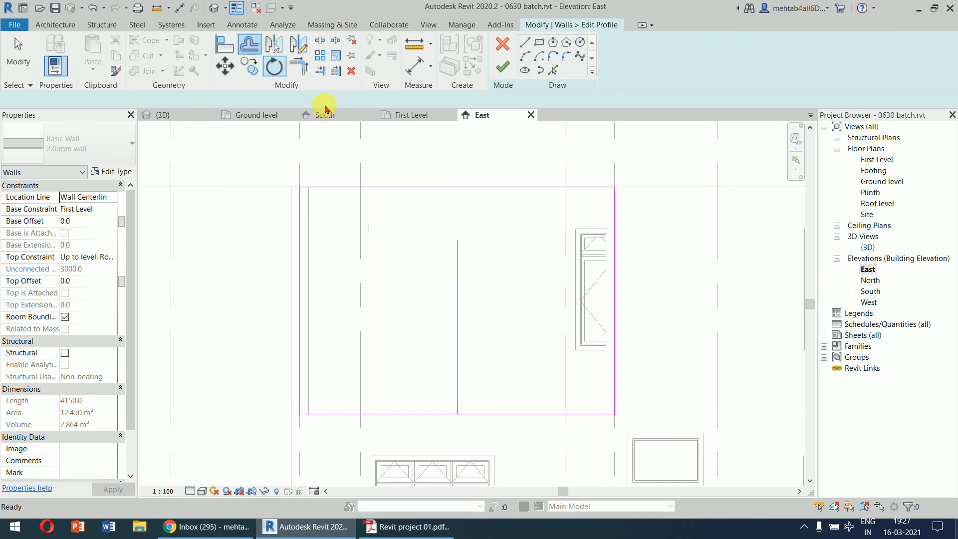
click(302, 104)
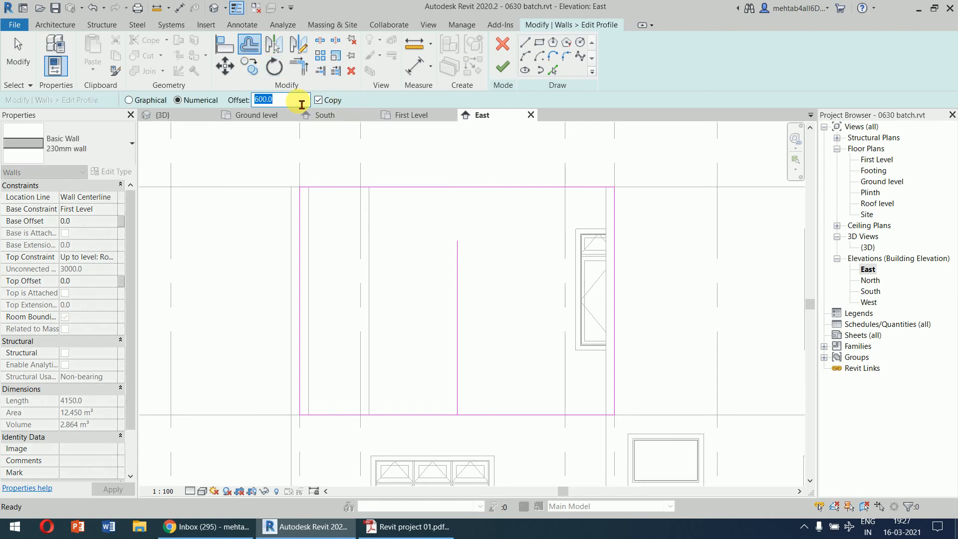
text(750.0)
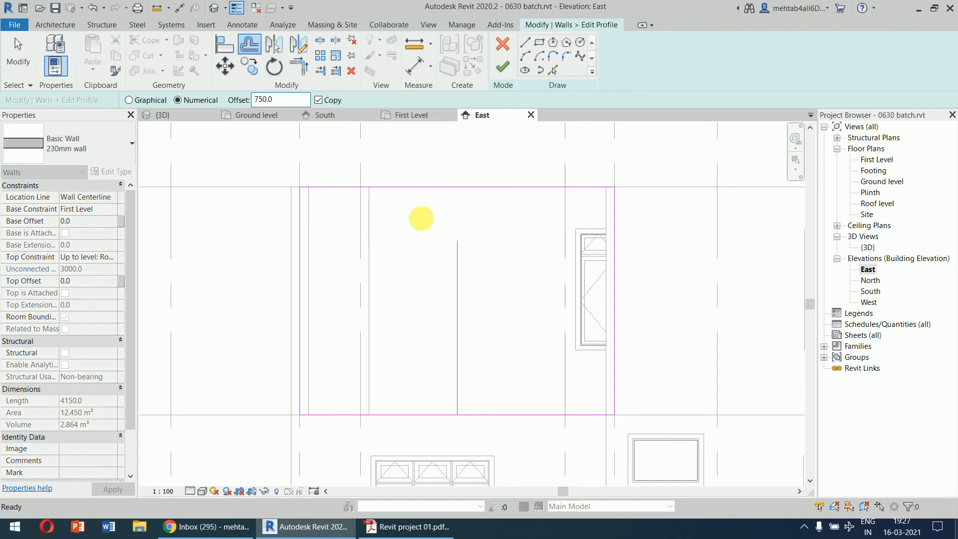
click(457, 309)
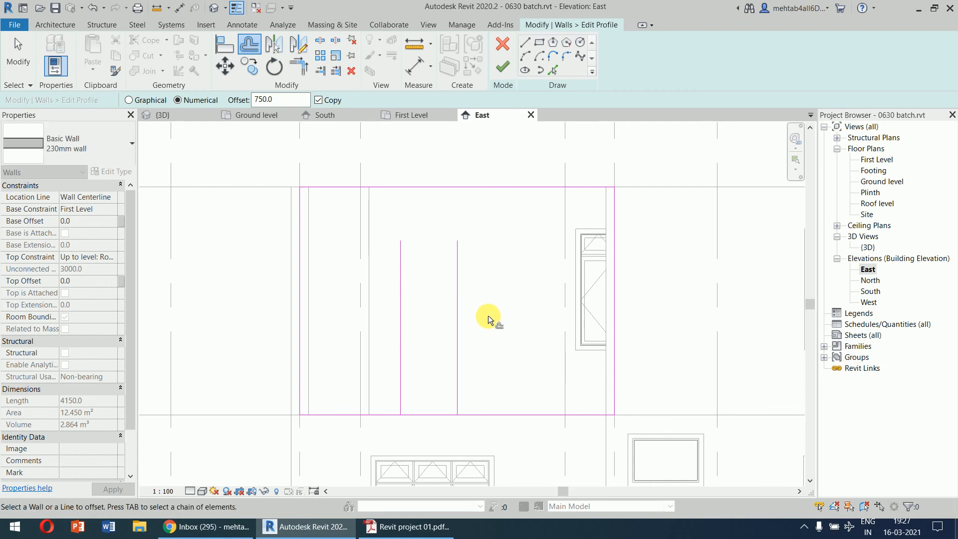
click(460, 325)
key(Escape)
key(Escape)
Set the length of both offset side lines to 1800 mm.
click(401, 298)
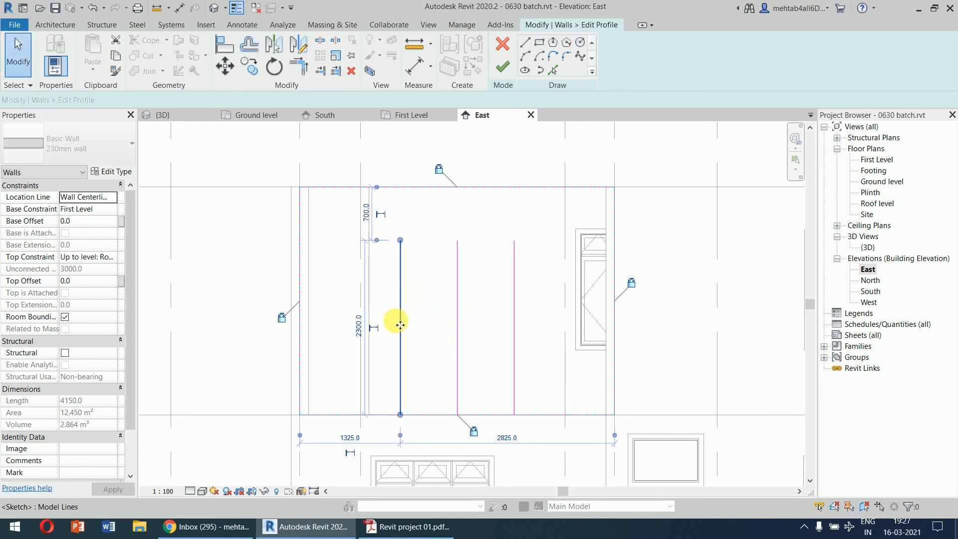
click(360, 328)
text(1800)
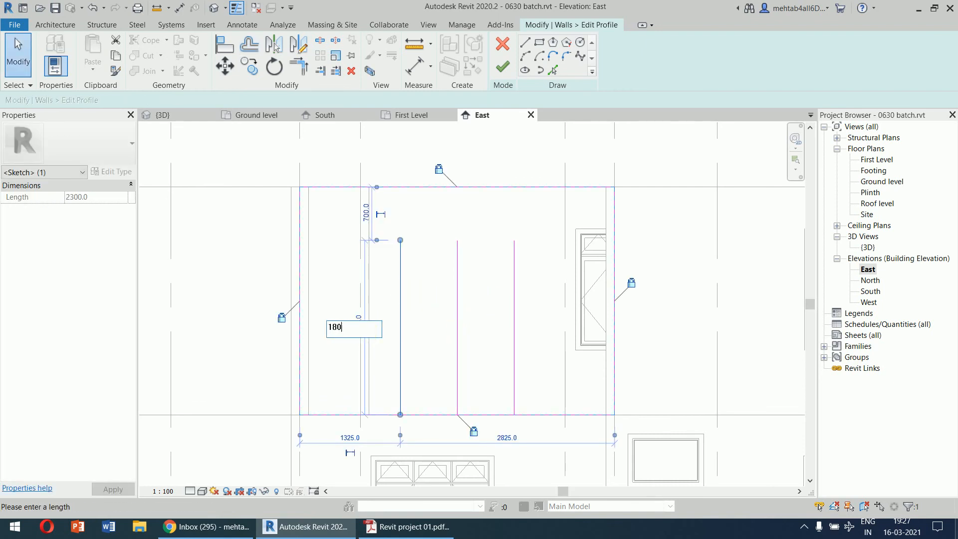
key(Return)
click(515, 322)
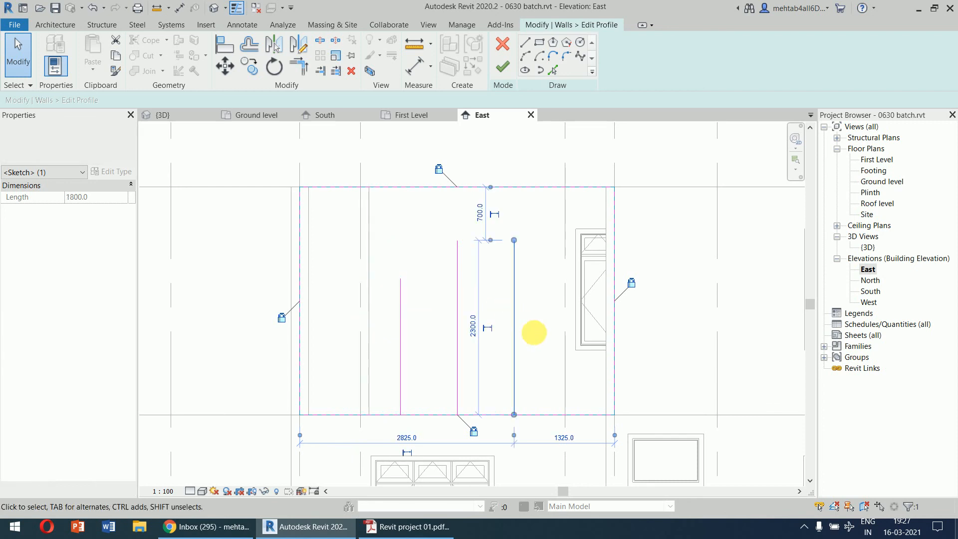
click(473, 328)
text(180)
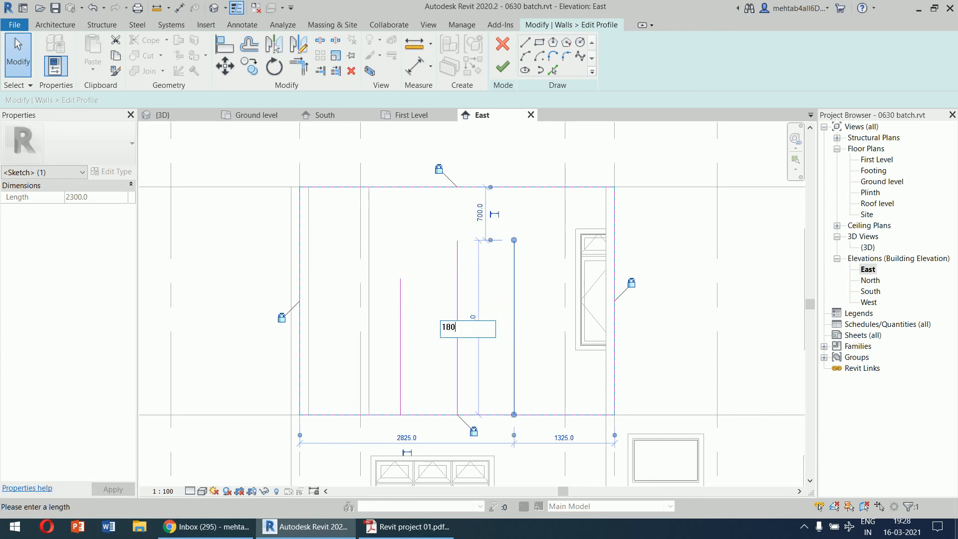
text(0)
key(Return)
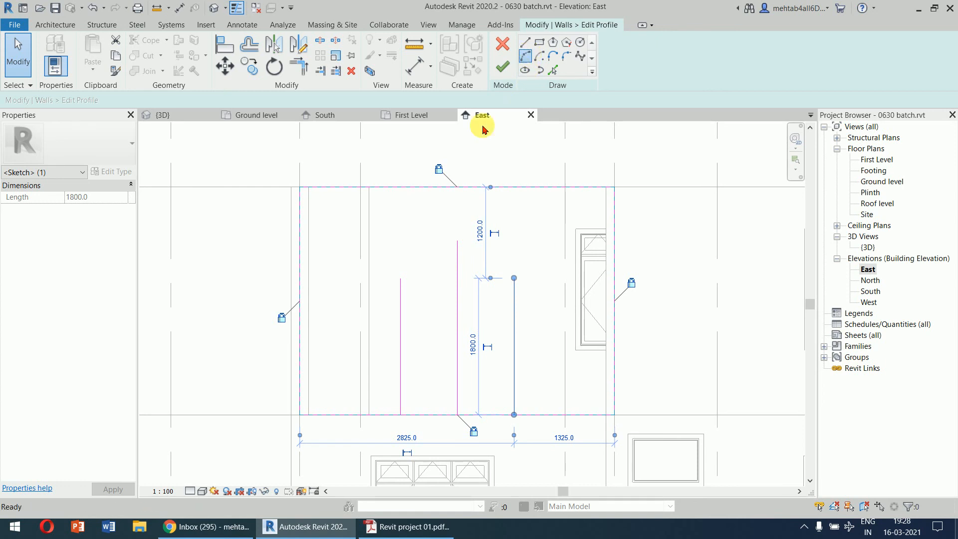
Draw an arc joining the tops of the side lines and peaking at the centre line's upper end, and delete the centre line.
click(400, 279)
click(514, 279)
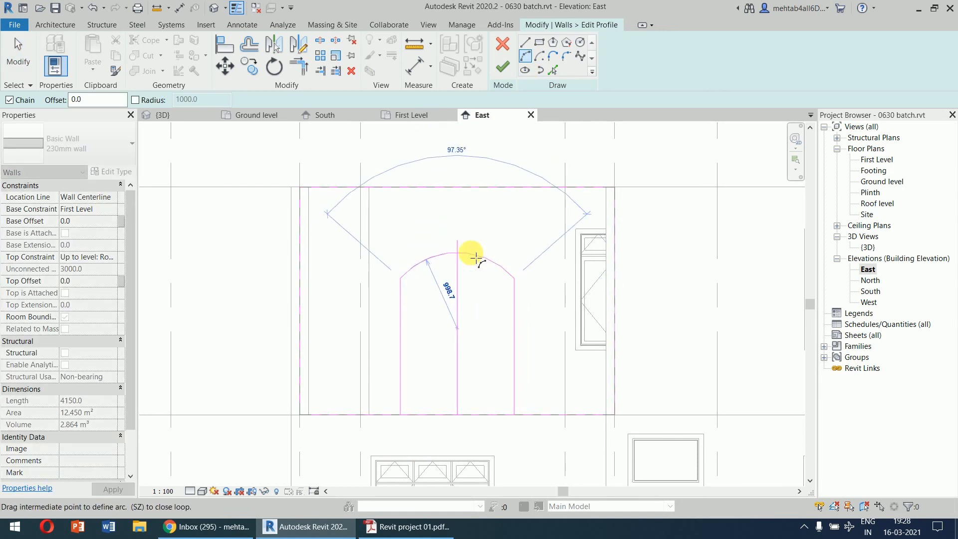
click(456, 250)
key(Escape)
key(Escape)
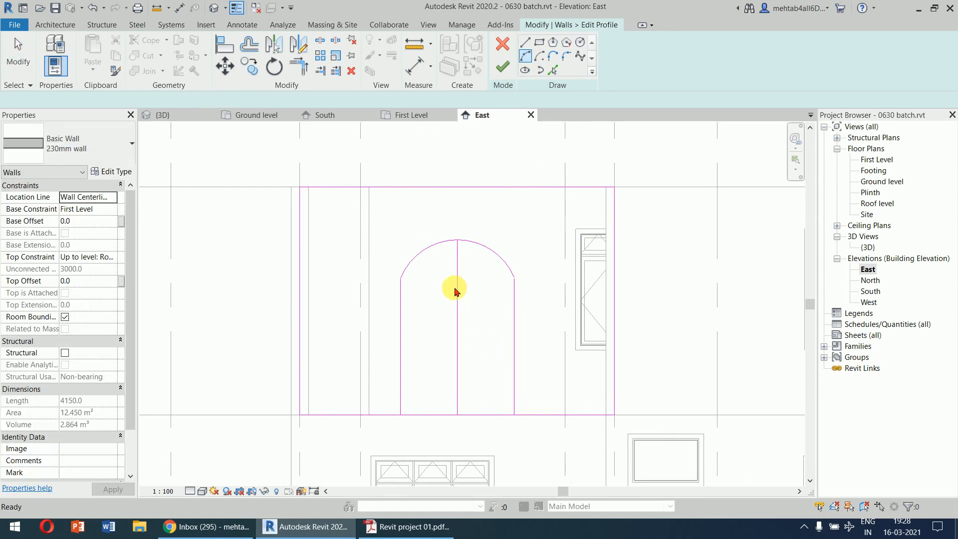
click(456, 292)
key(Delete)
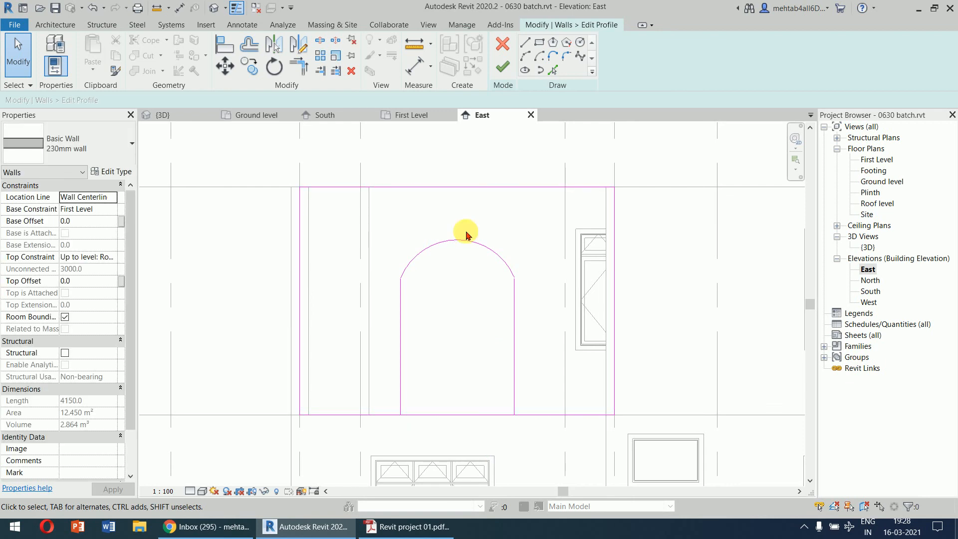
Split and trim the profile's bottom edge to remove the segment between the side lines, and finish the arched opening, returning to the 3D view.
click(321, 41)
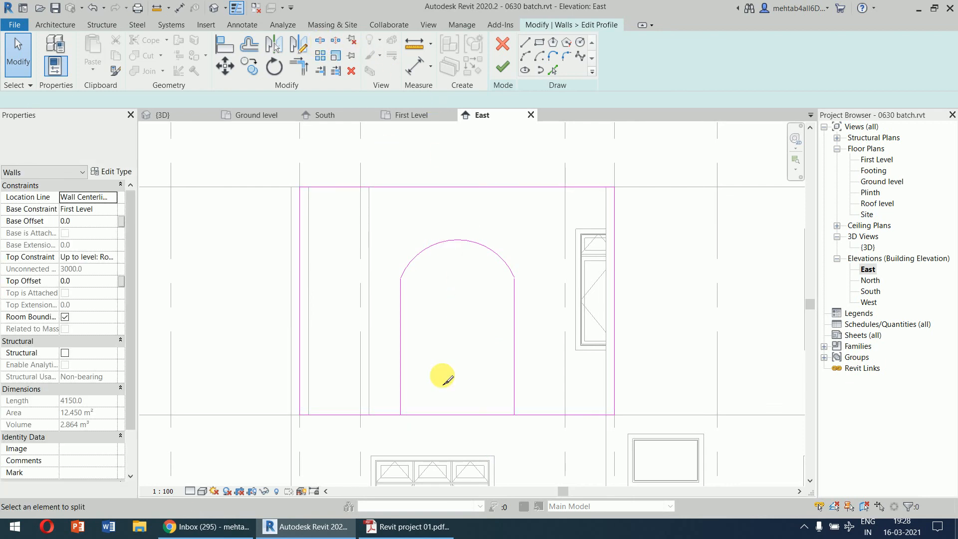
click(446, 415)
click(298, 69)
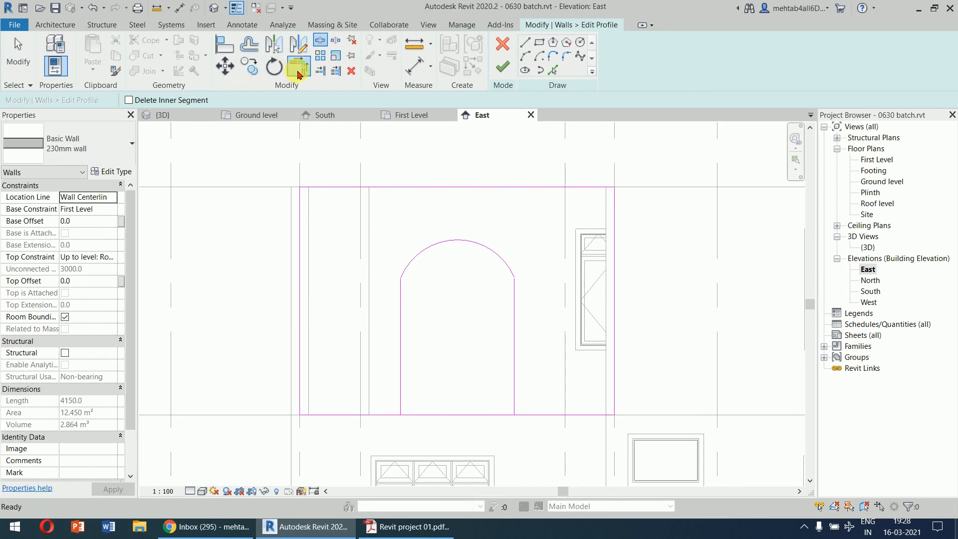
click(510, 355)
click(541, 412)
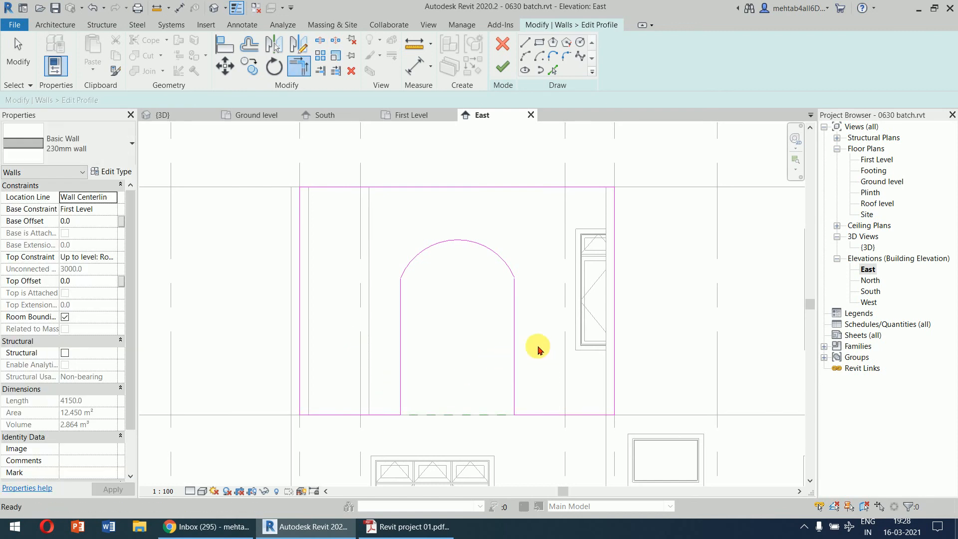
click(502, 67)
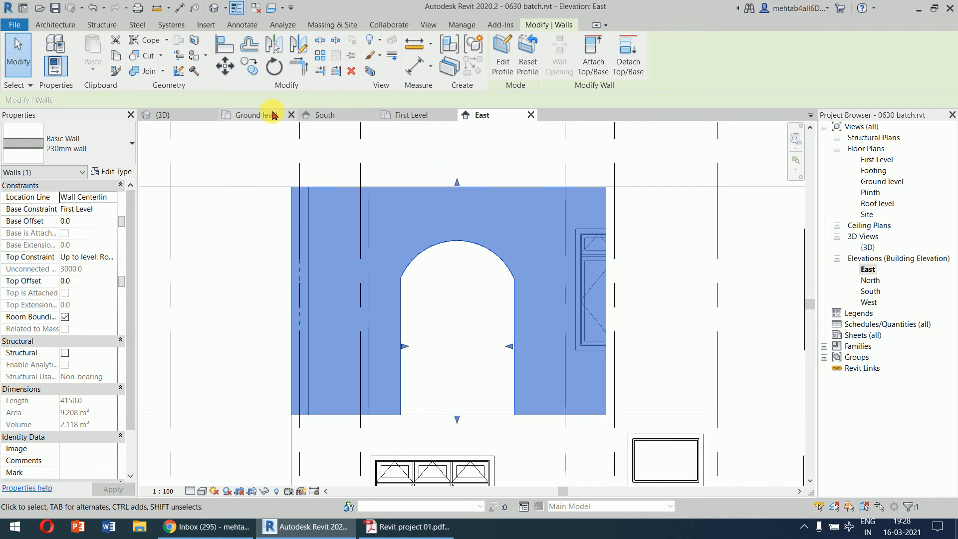
click(184, 115)
mouse_move(649, 416)
middle_down()
mouse_move(683, 421)
mouse_move(649, 402)
middle_up()
click(673, 442)
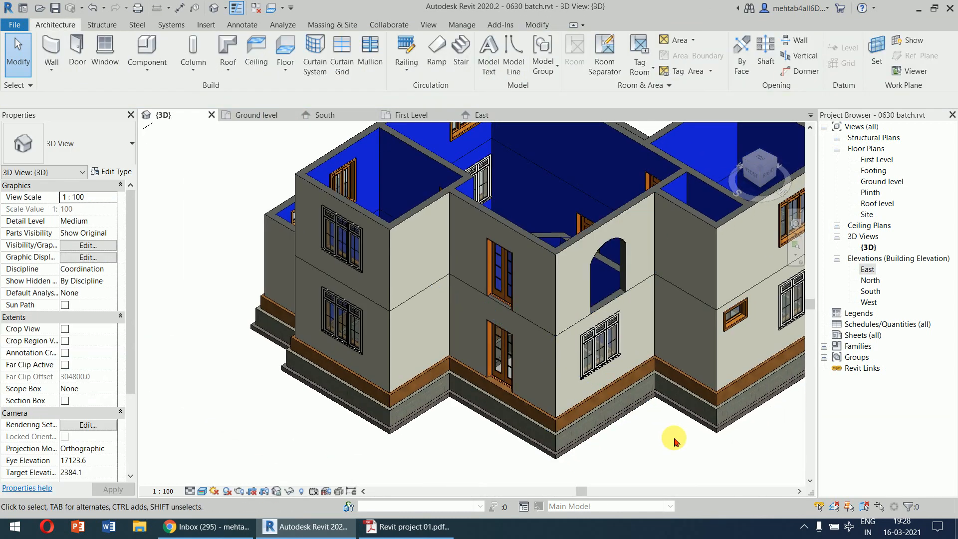